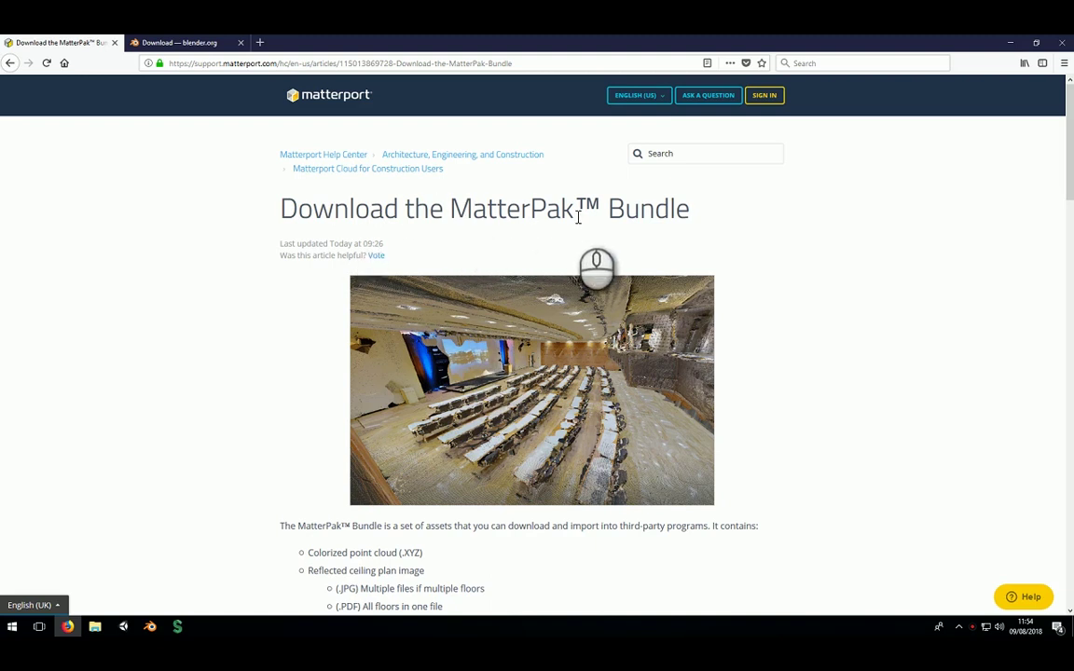
- Read through the Matterport help article on what the MatterPak Bundle contains and how to buy and download it
scroll(604, 326, down, 5)
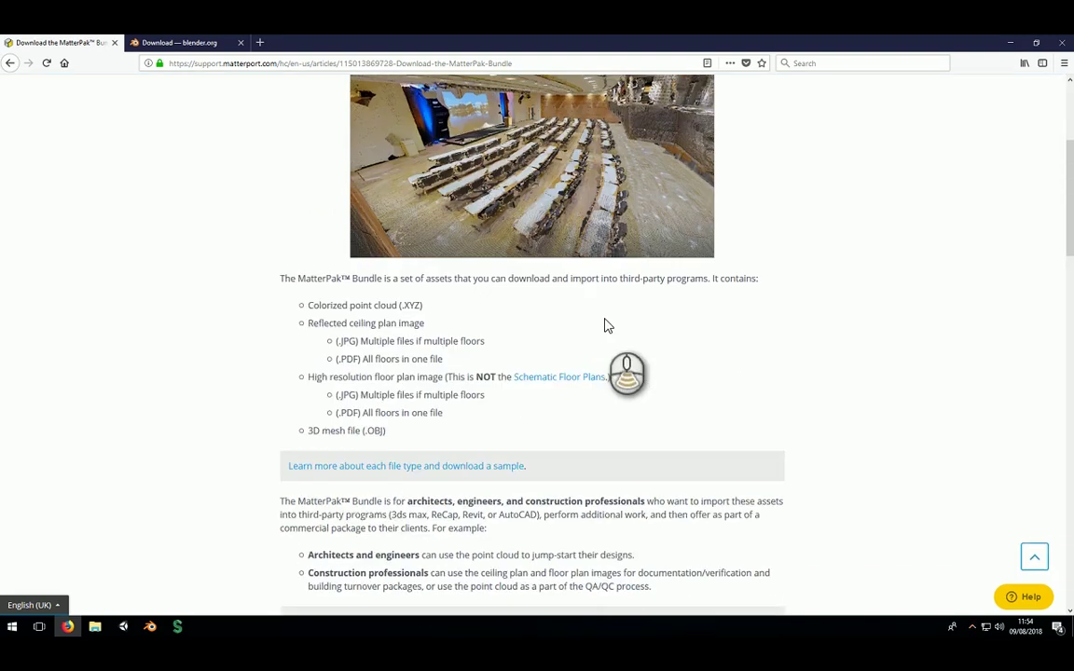
scroll(606, 325, down, 10)
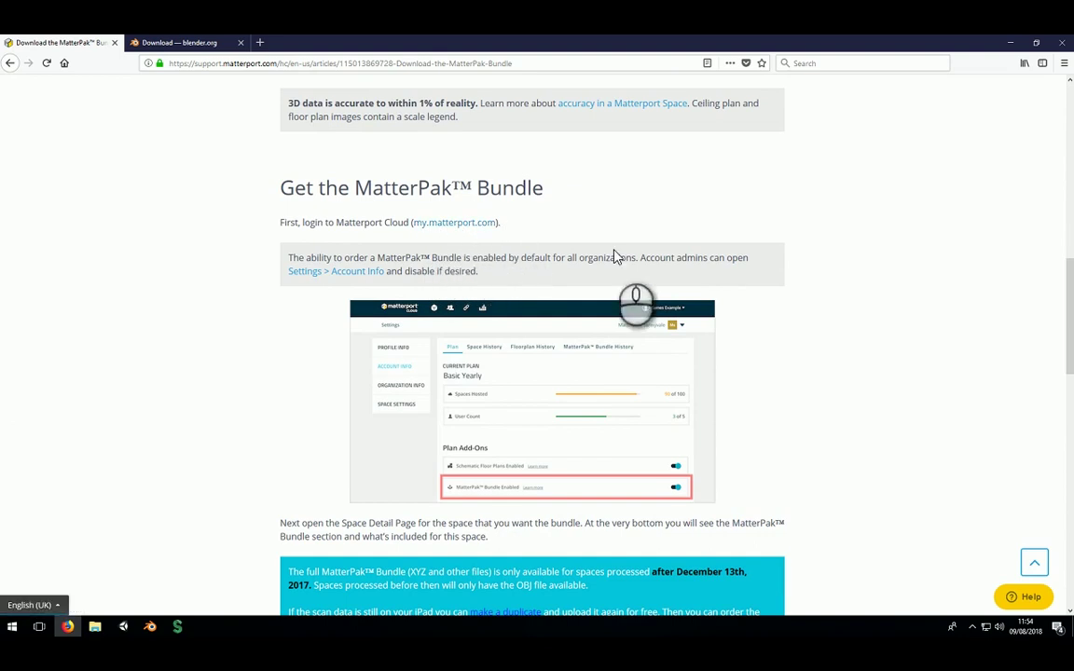
scroll(897, 426, down, 3)
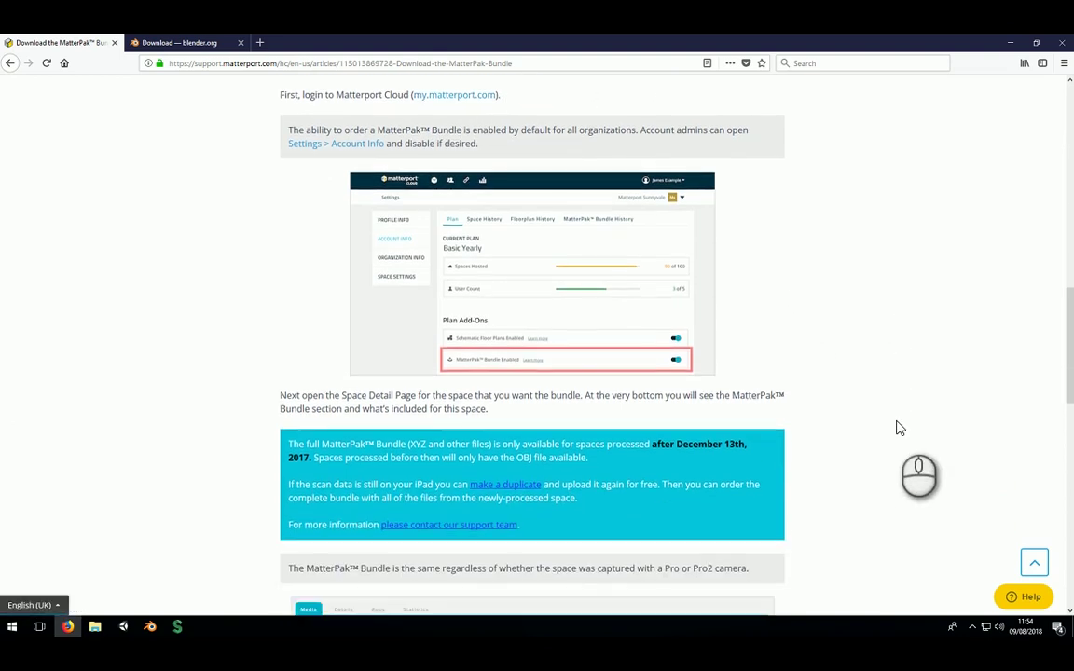
scroll(897, 427, down, 10)
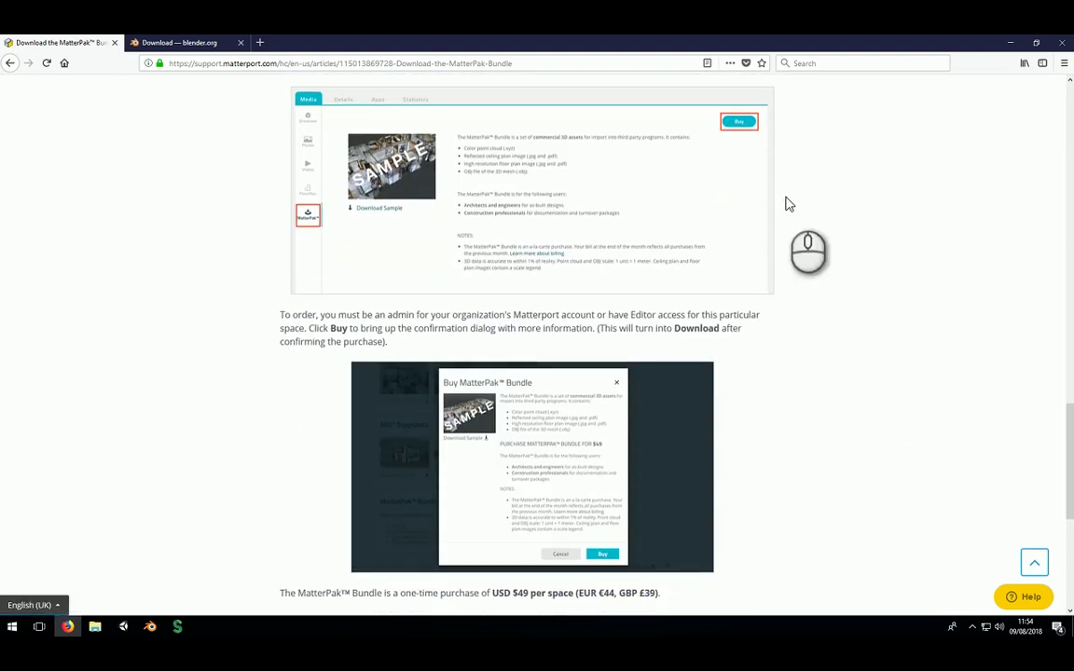
scroll(828, 508, down, 6)
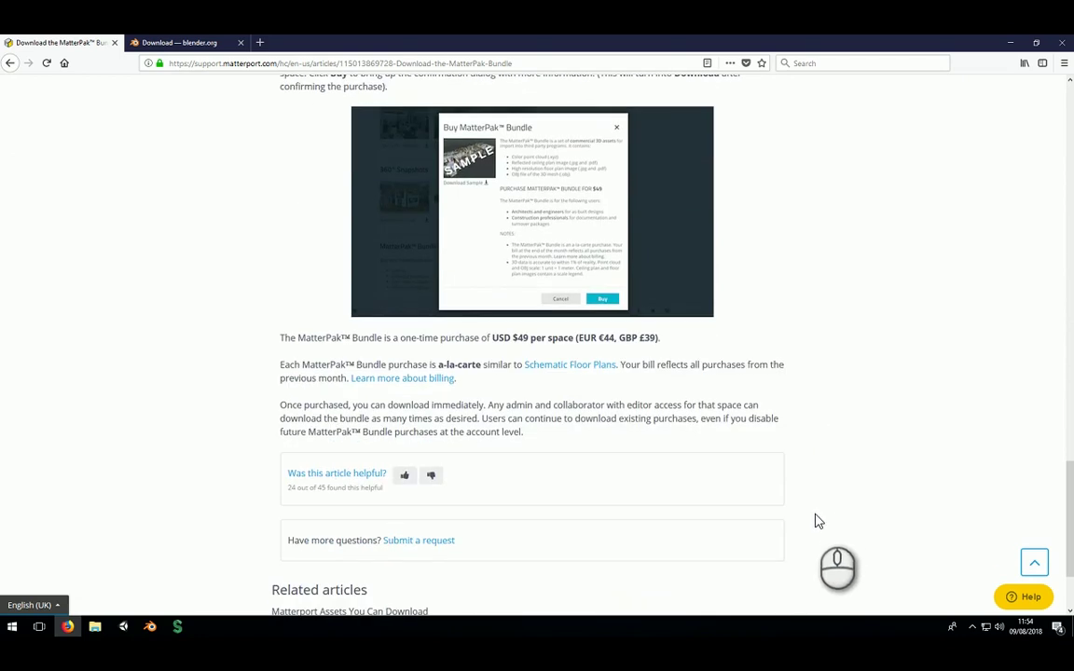
scroll(816, 522, up, 20)
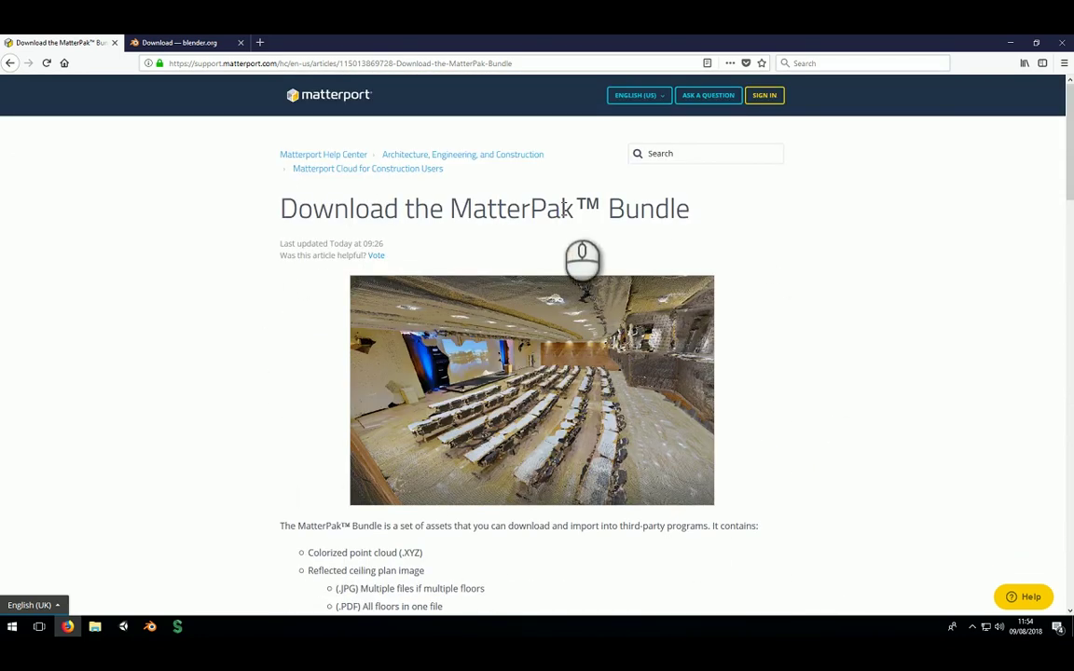
- Extract the C435 Farringdon Platforms Tunnel archive into its own folder and open the extracted subfolder of model and texture files
click(95, 626)
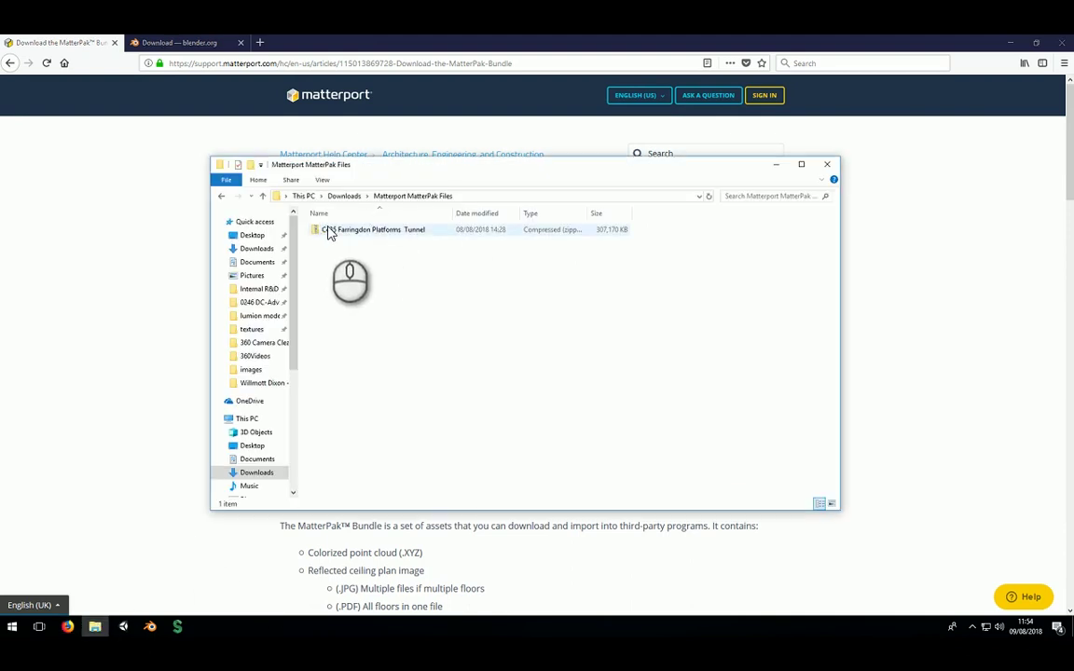
right_click(384, 232)
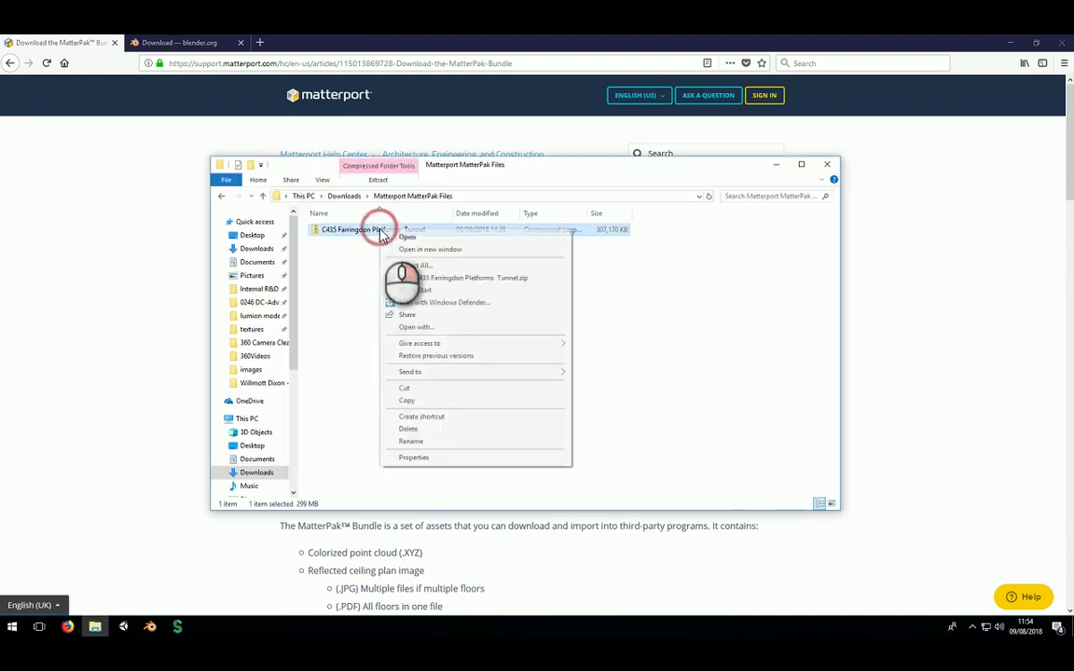
click(415, 267)
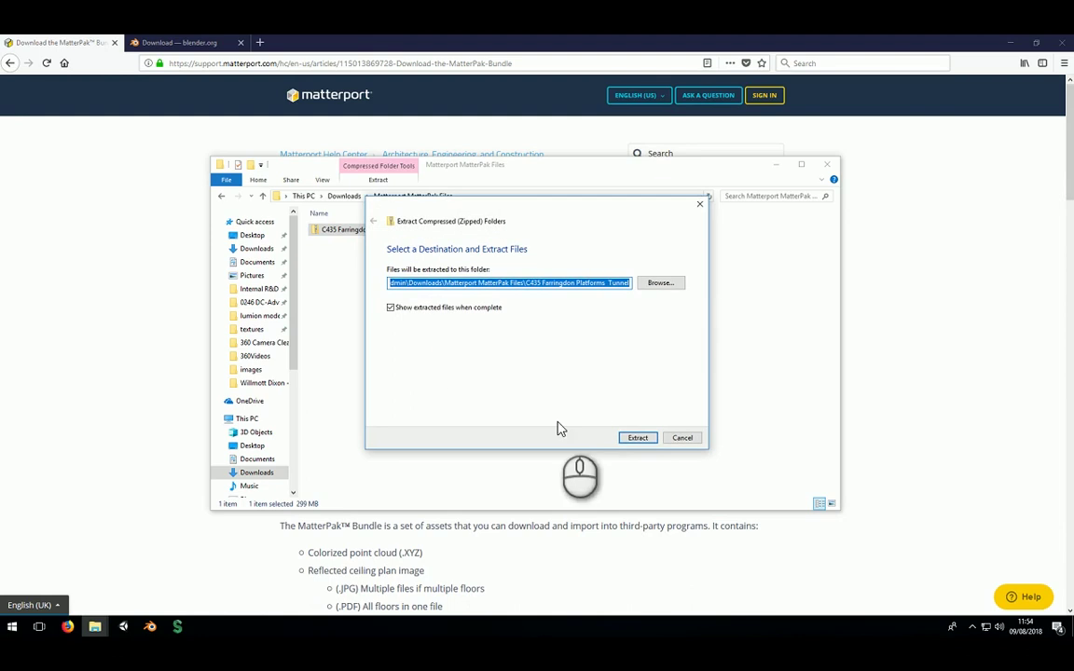
click(635, 438)
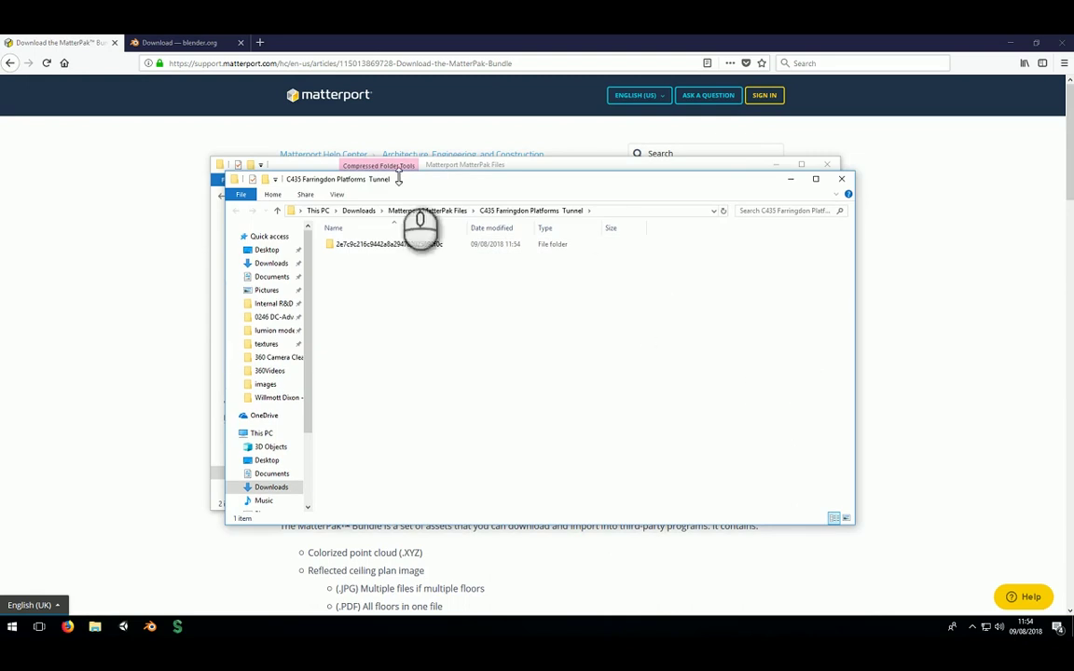
double_click(428, 246)
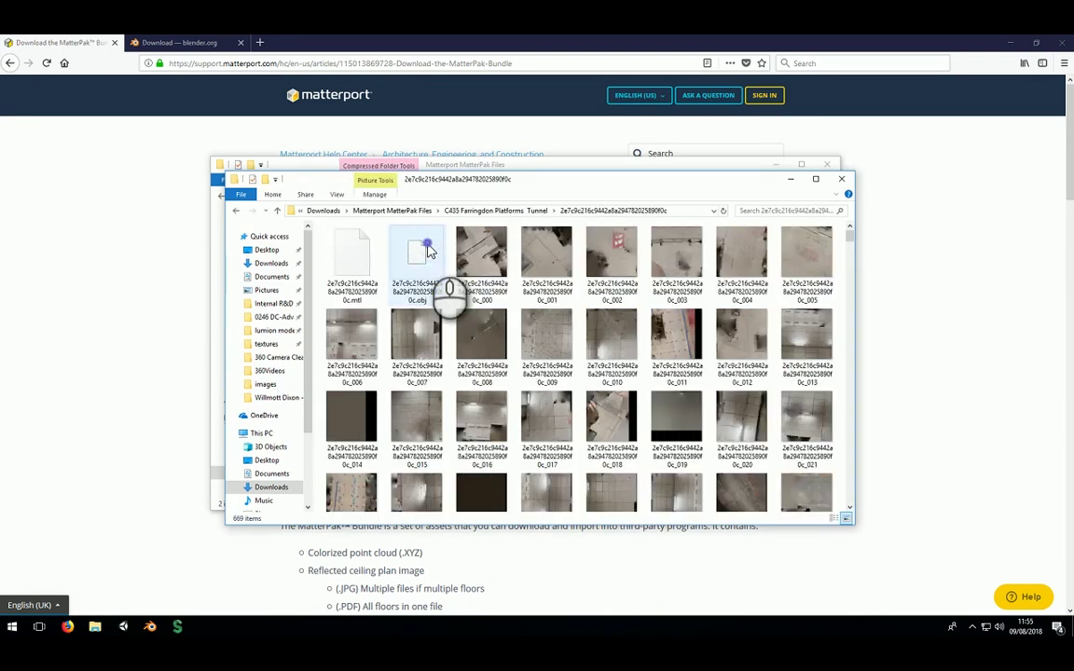
drag(848, 236, 785, 241)
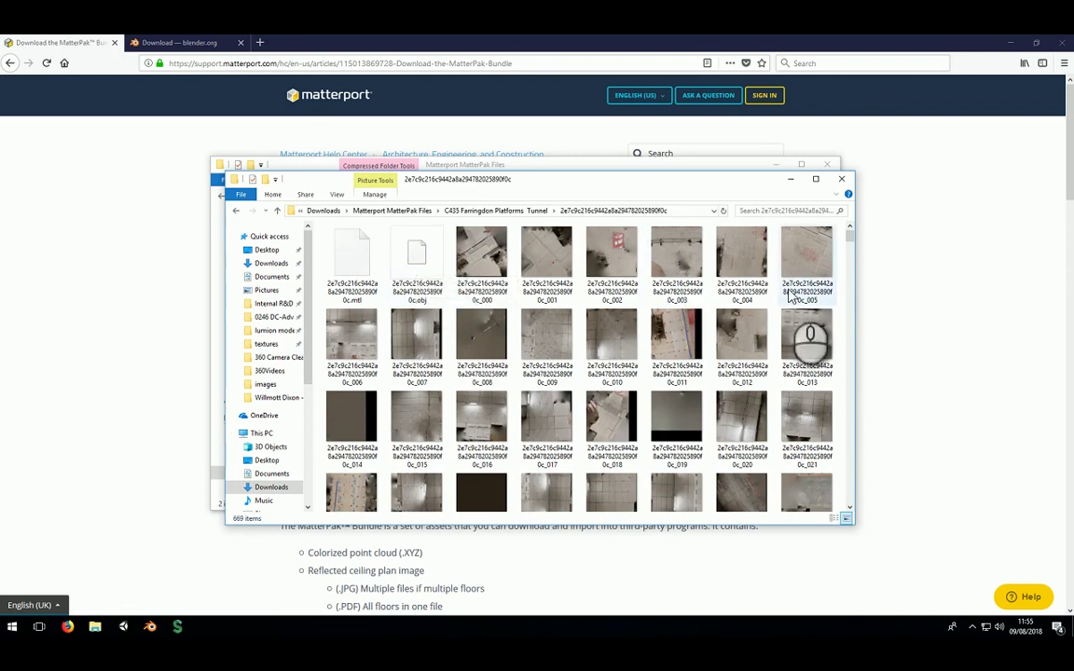
- View the Blender download page, switch to Blender and dismiss its splash screen
click(163, 44)
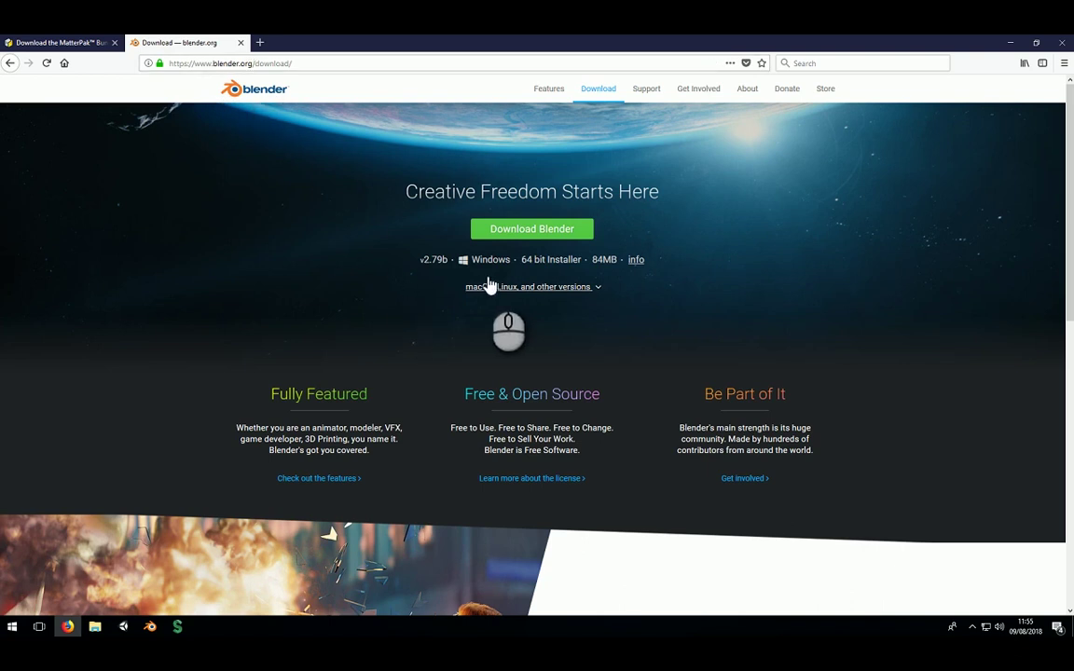
click(150, 626)
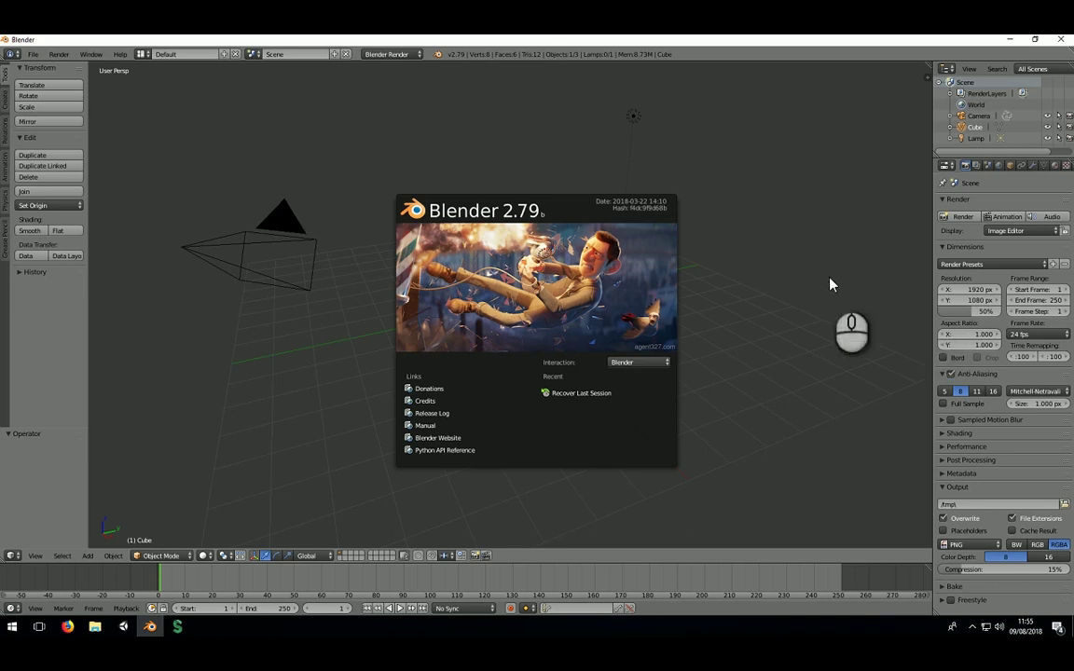
click(438, 175)
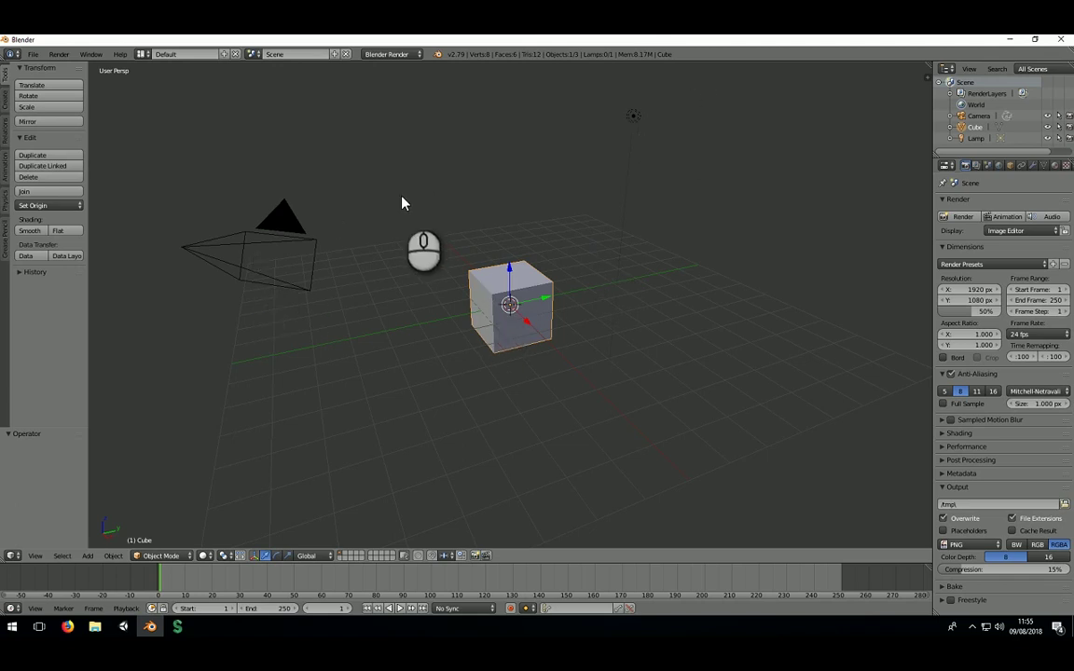
- Delete the default camera, cube and lamp from the scene
right_click(189, 251)
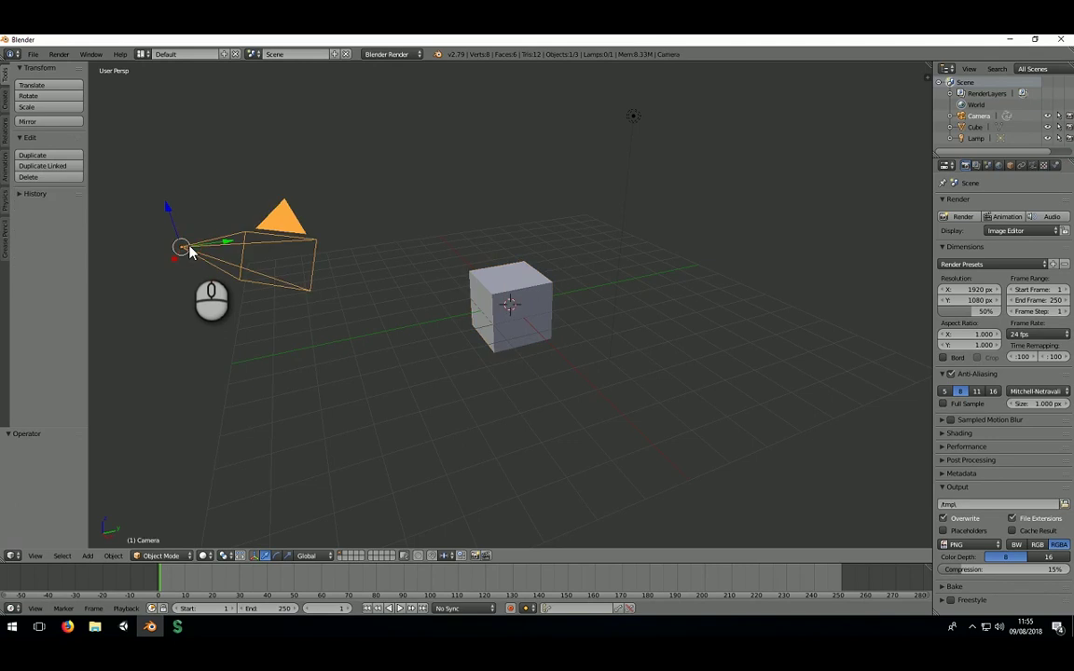
key(x)
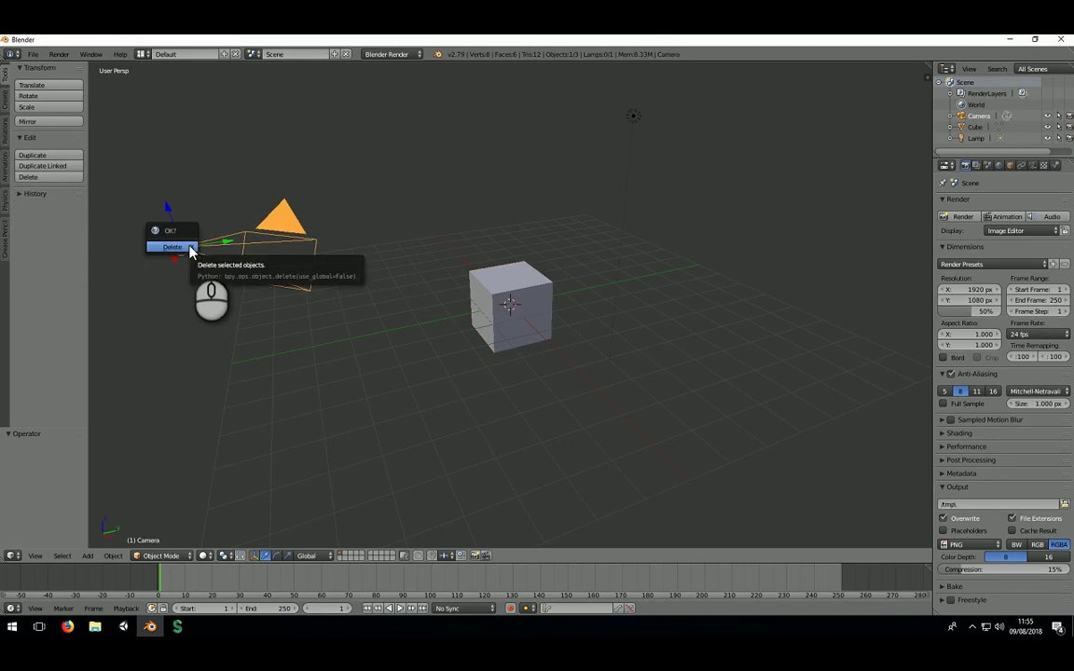
click(189, 250)
right_click(506, 284)
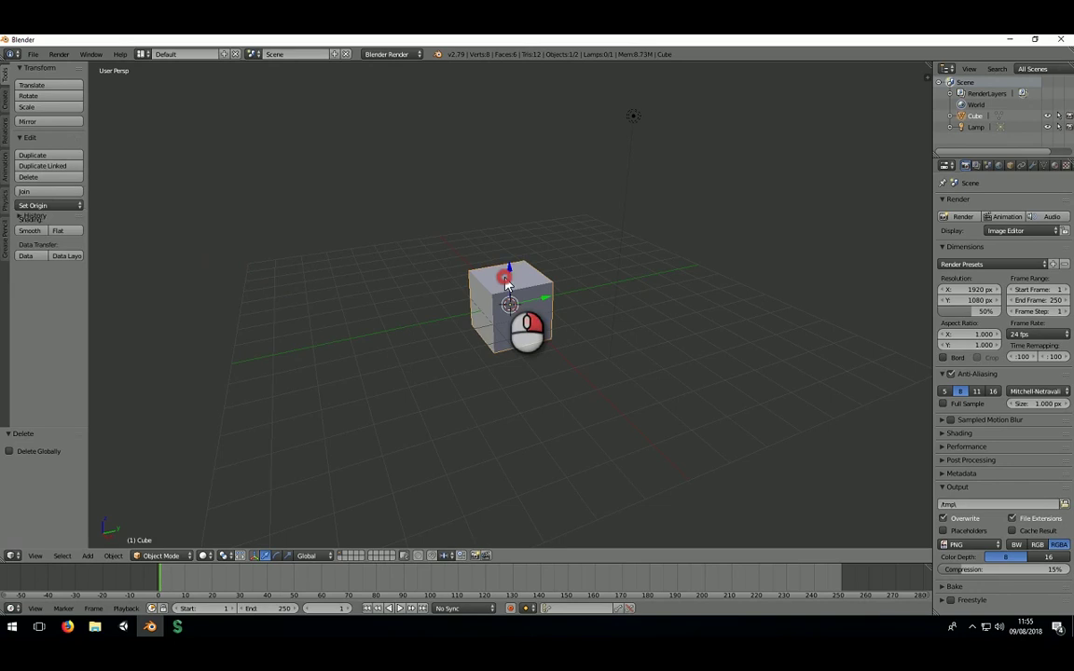
key(x)
click(505, 277)
right_click(632, 123)
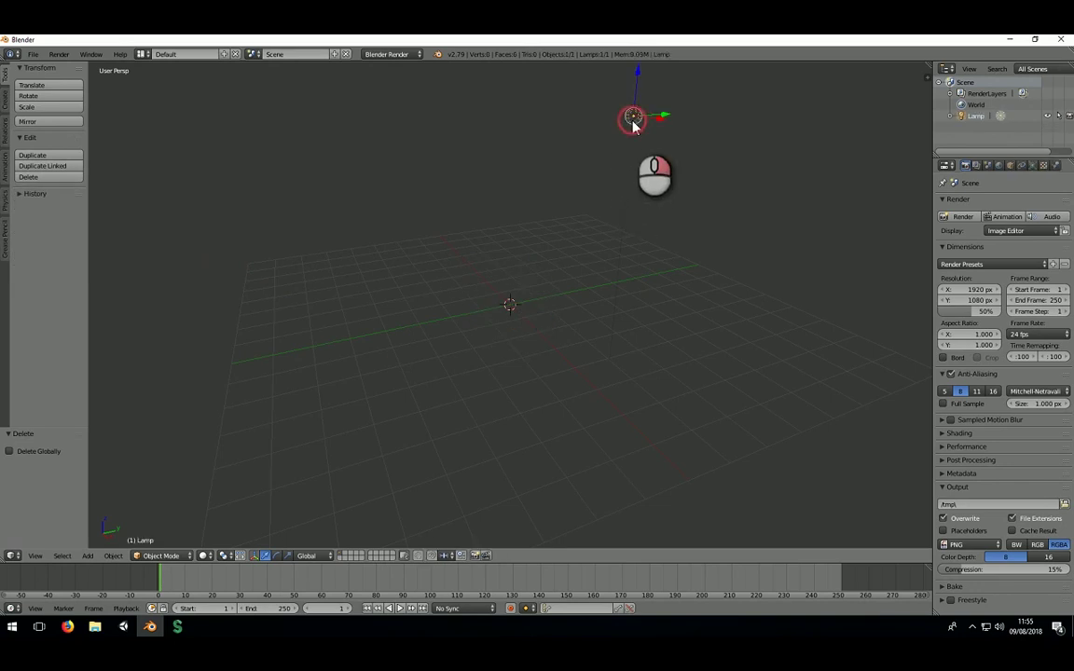
click(615, 122)
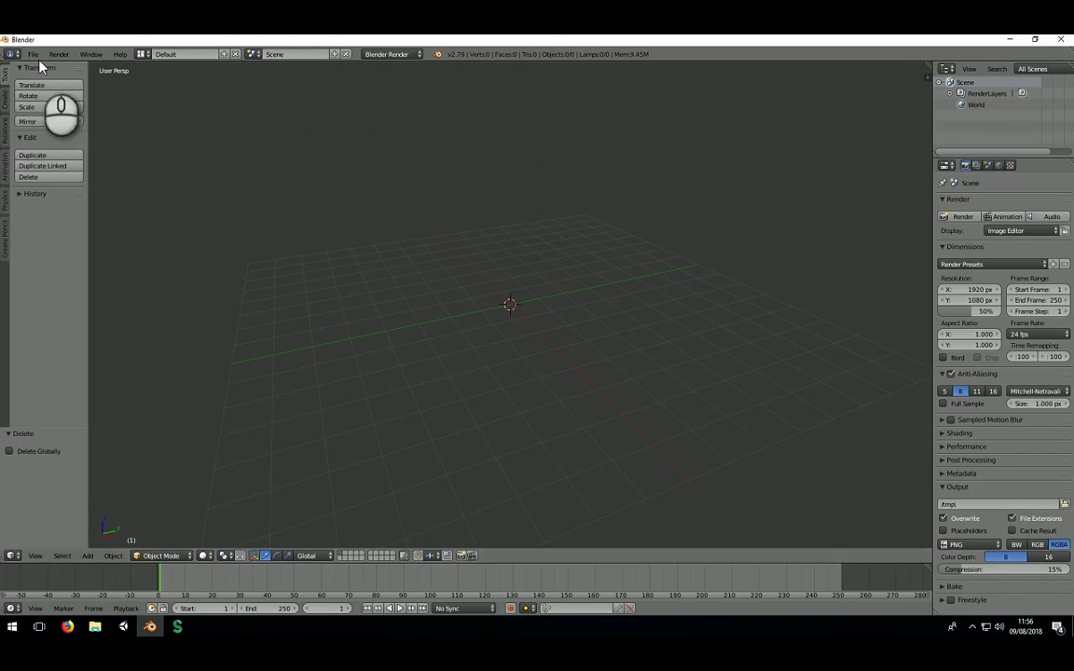
- Import the Wavefront OBJ mesh from the extracted C435 Farringdon Platforms Tunnel subfolder in Downloads, under Matterport MatterPak Files
click(34, 55)
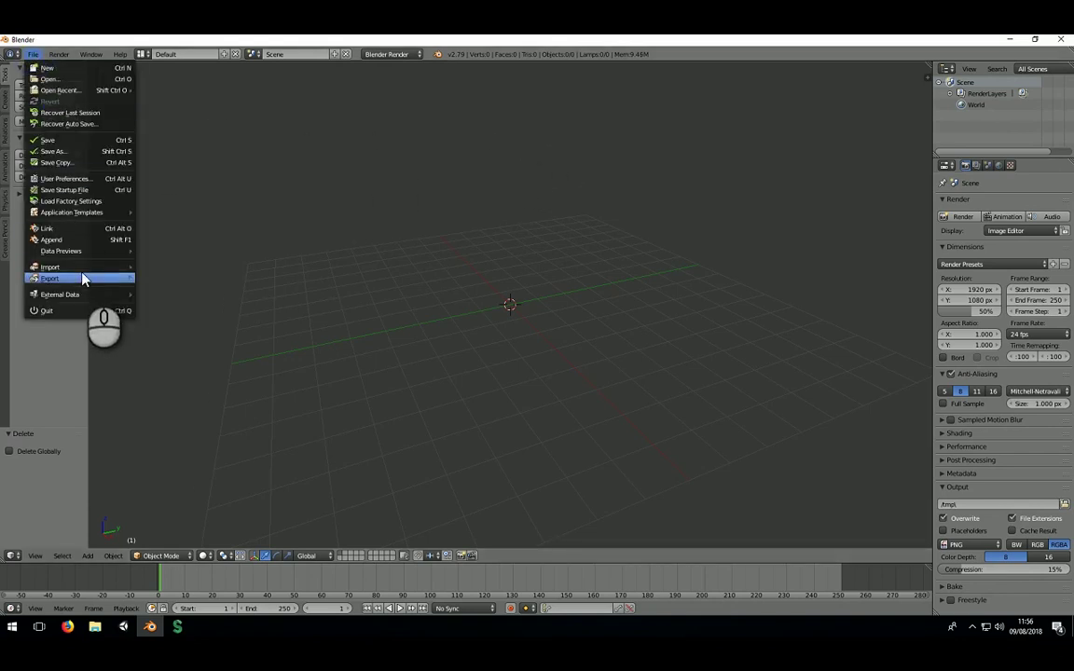
mouse_move(84, 269)
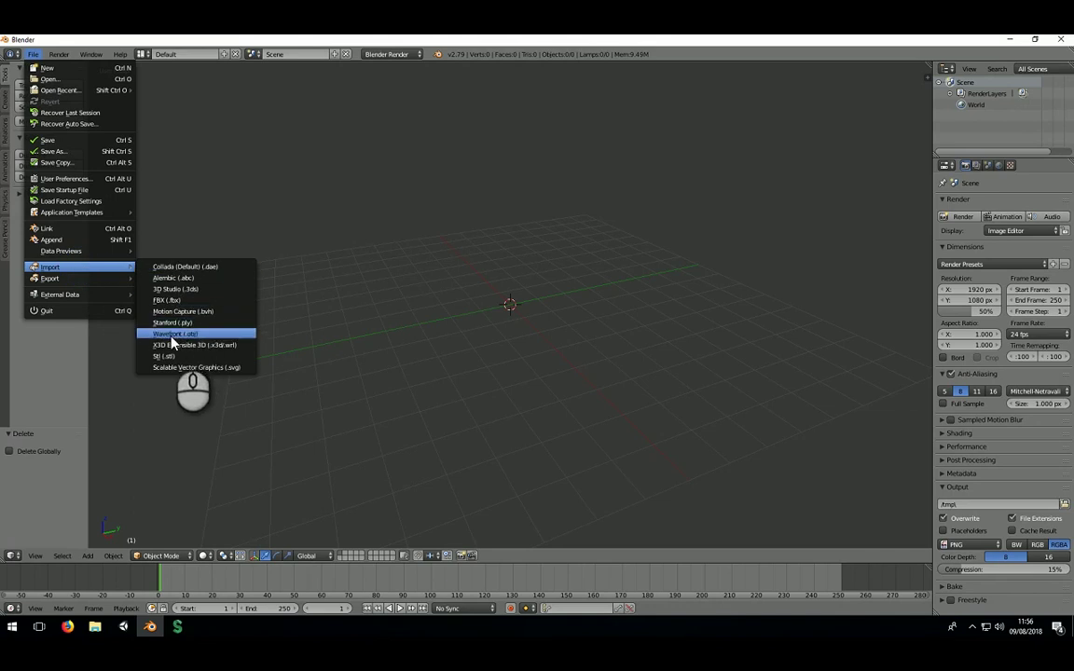
click(207, 334)
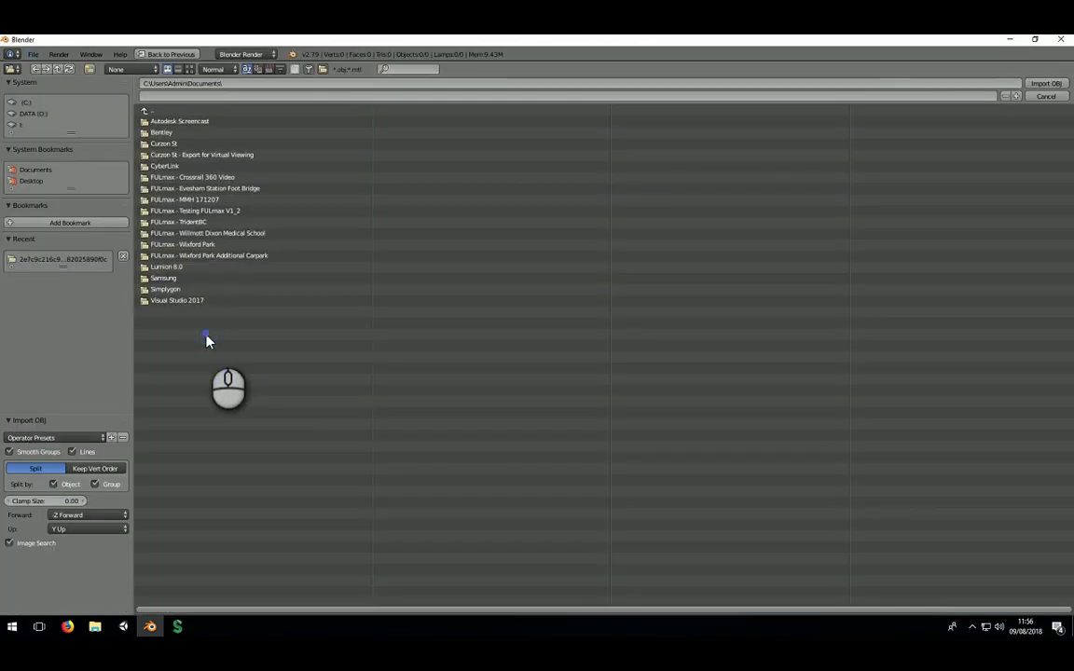
click(146, 111)
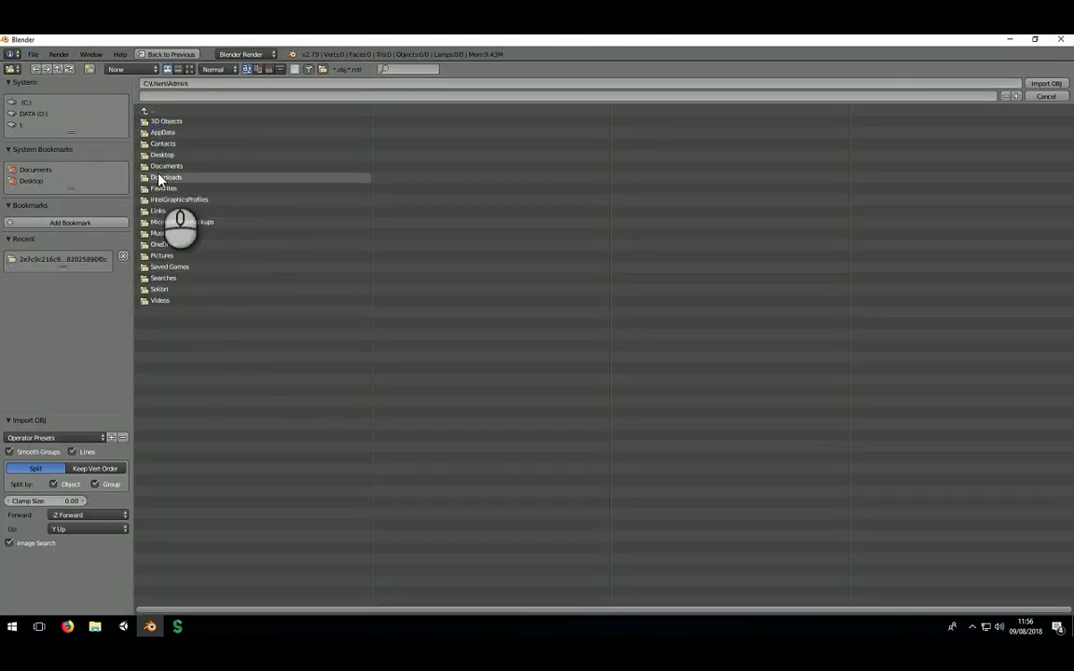
click(165, 177)
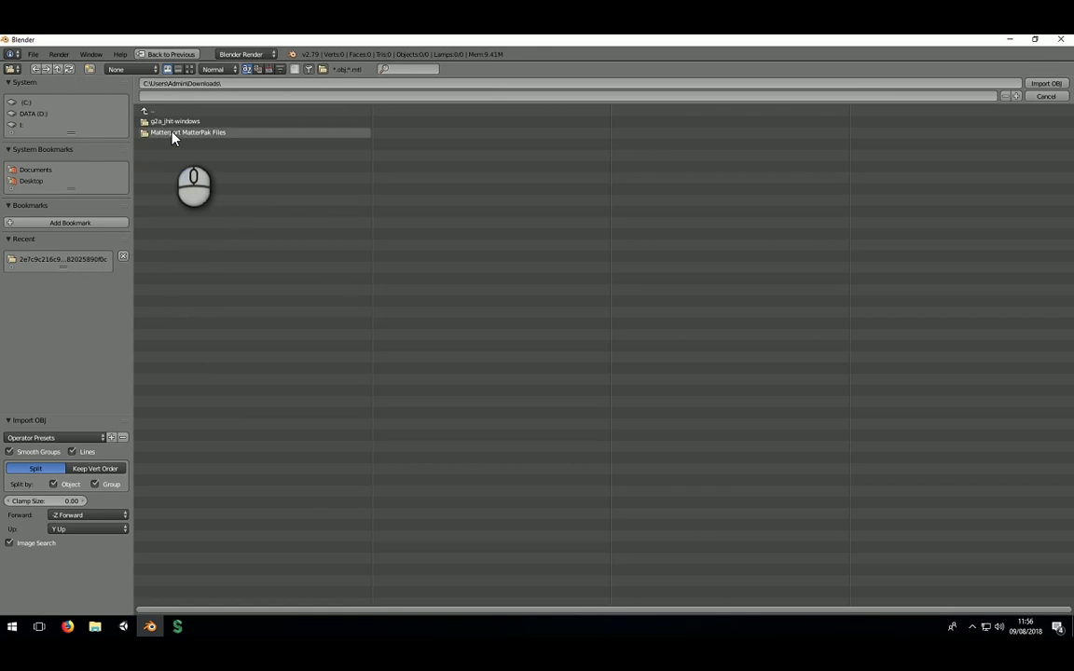
click(172, 132)
click(173, 125)
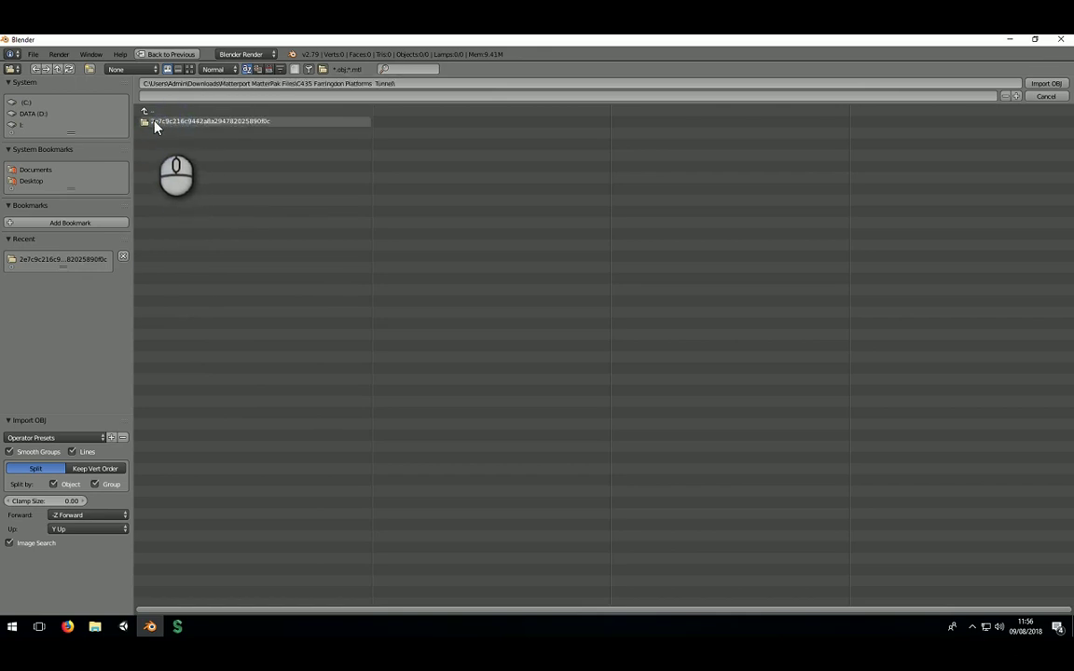
click(216, 128)
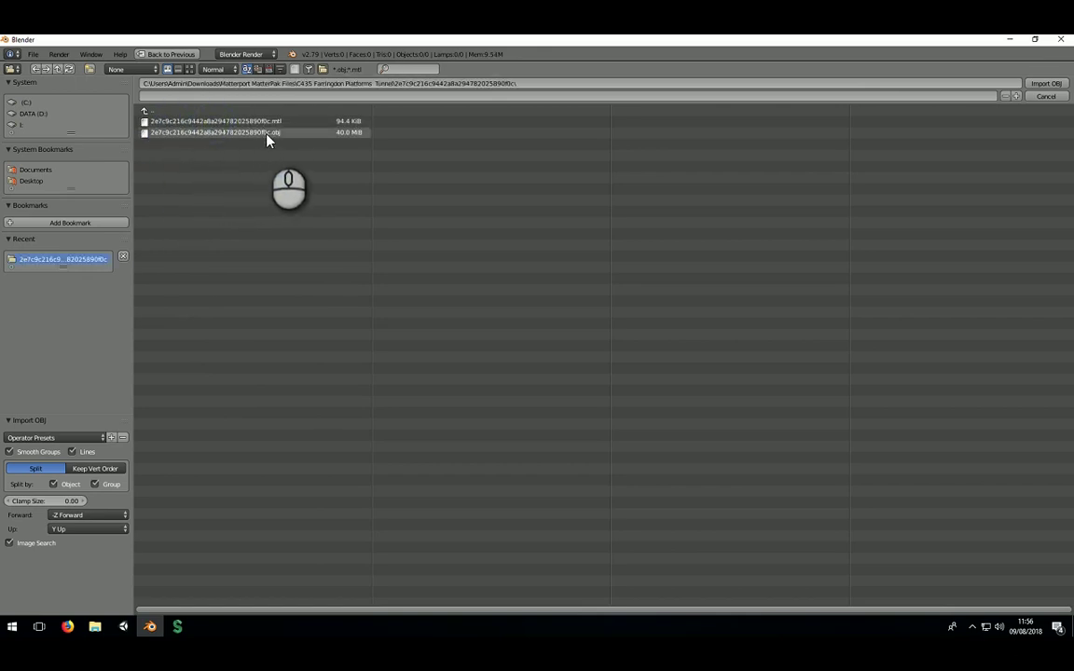
click(259, 132)
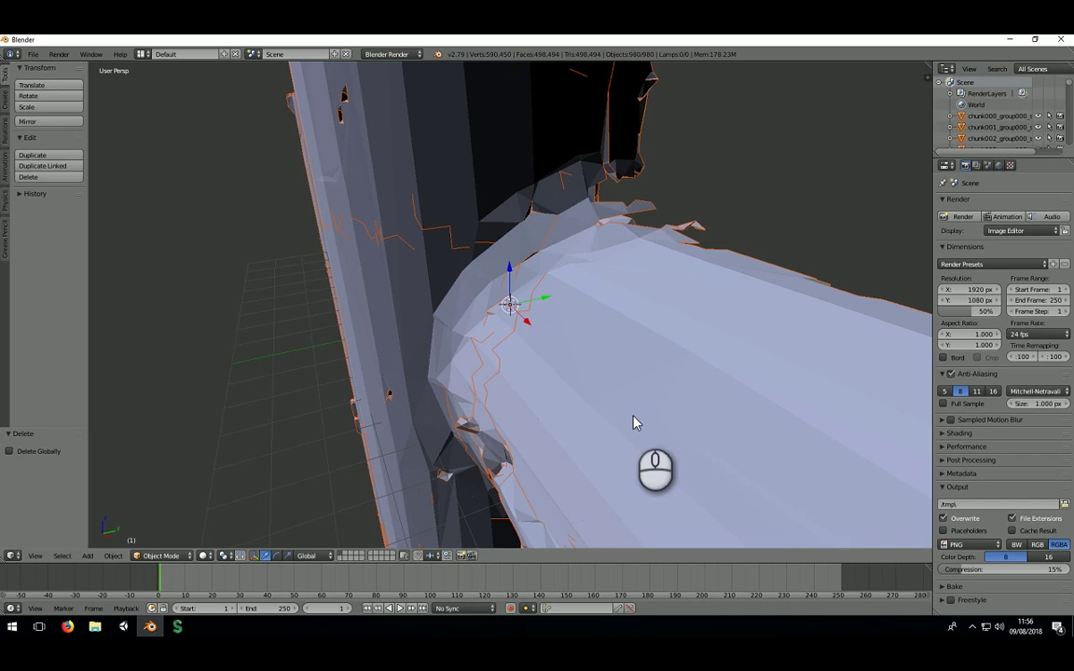
- Set the viewport shading to Texture for the imported tunnel mesh
click(204, 557)
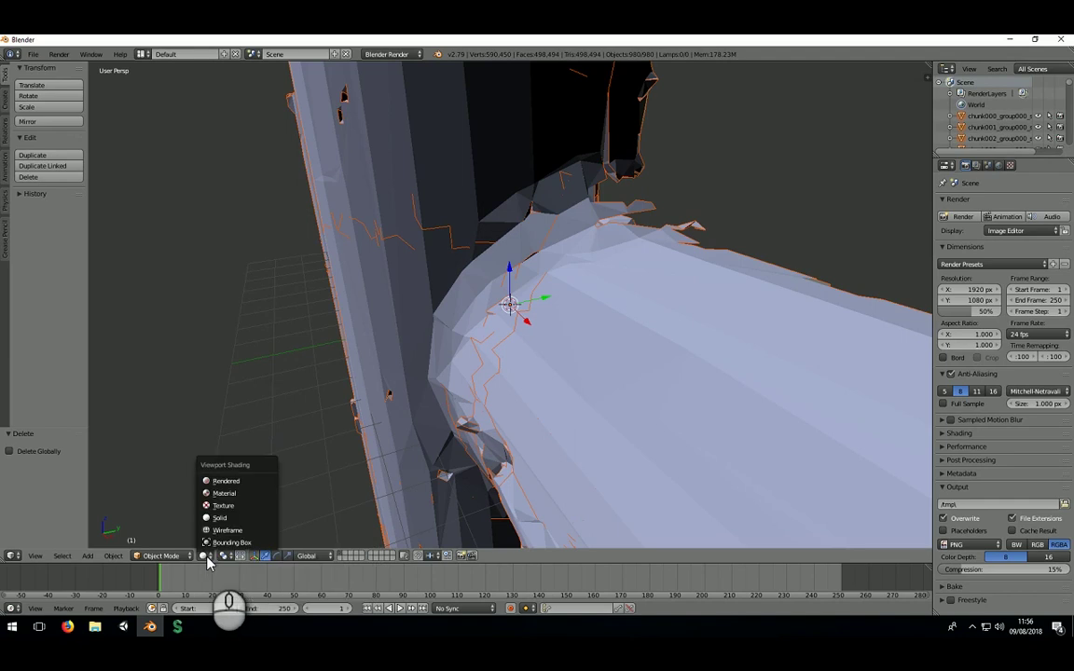
click(218, 506)
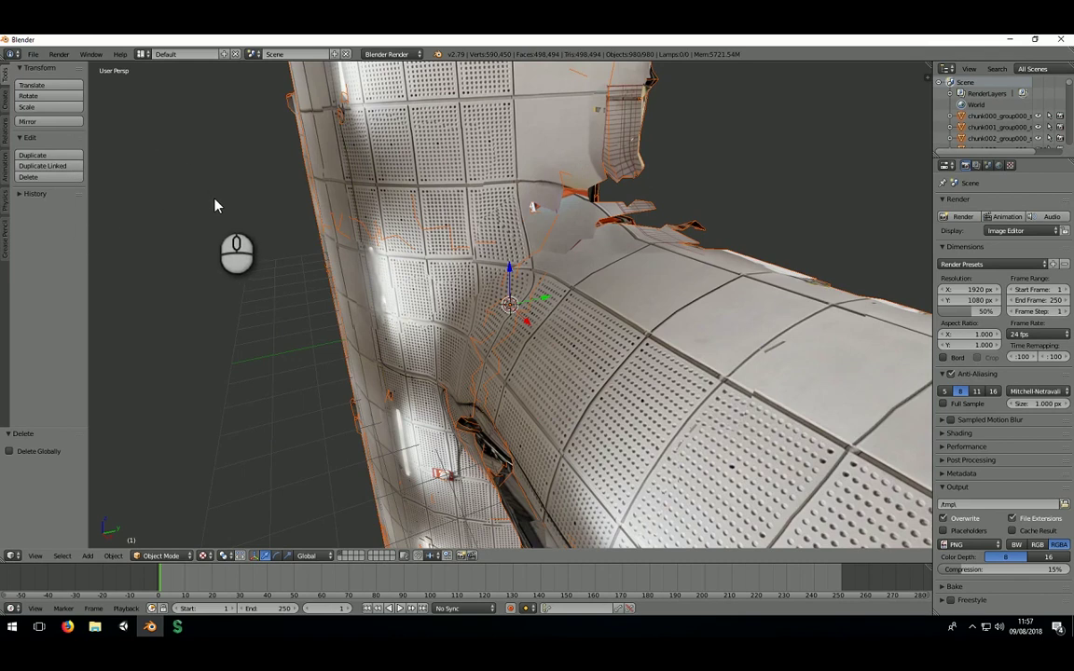
- Export the tunnel mesh as an FBX named Farringdon Scan into the extracted C435 Farringdon Platforms Tunnel subfolder under Downloads, Matterport MatterPak Files
click(34, 54)
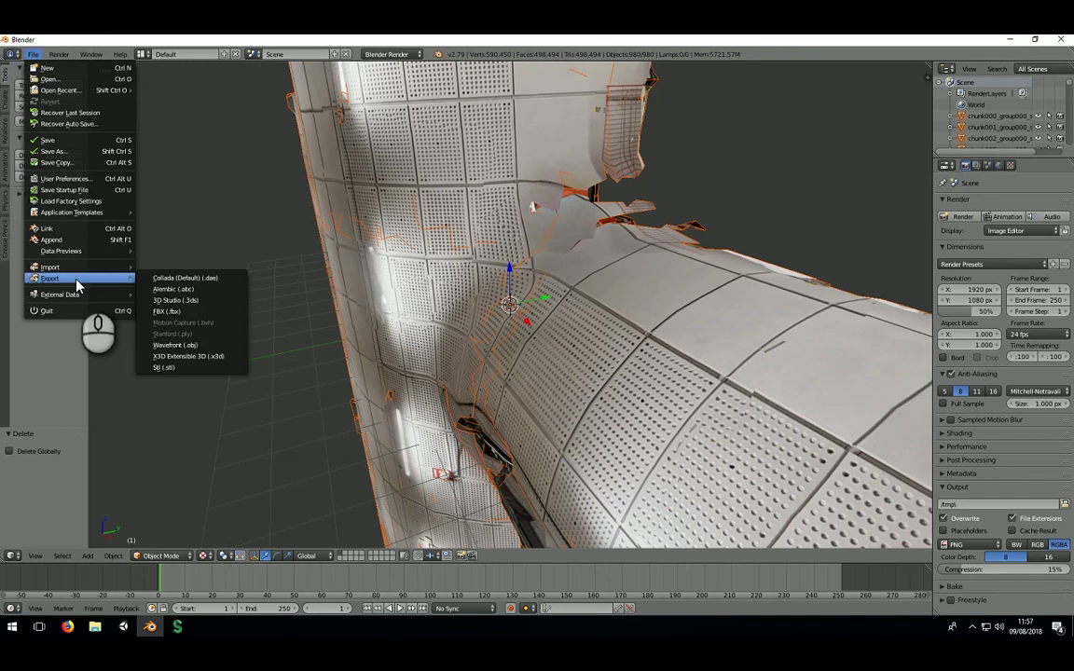
mouse_move(102, 278)
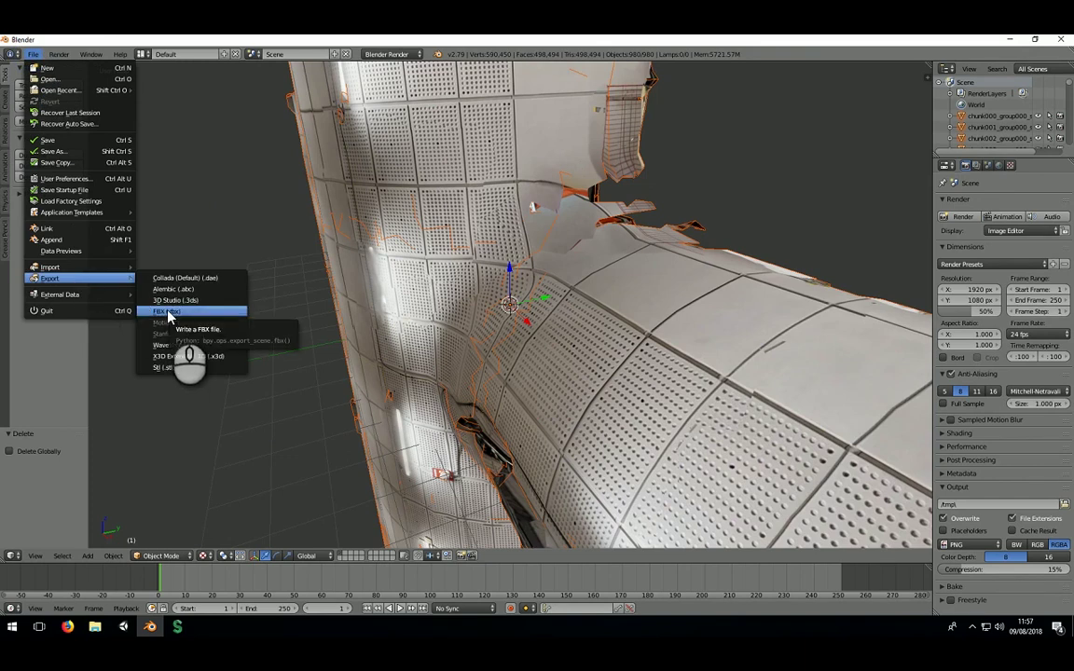
click(168, 314)
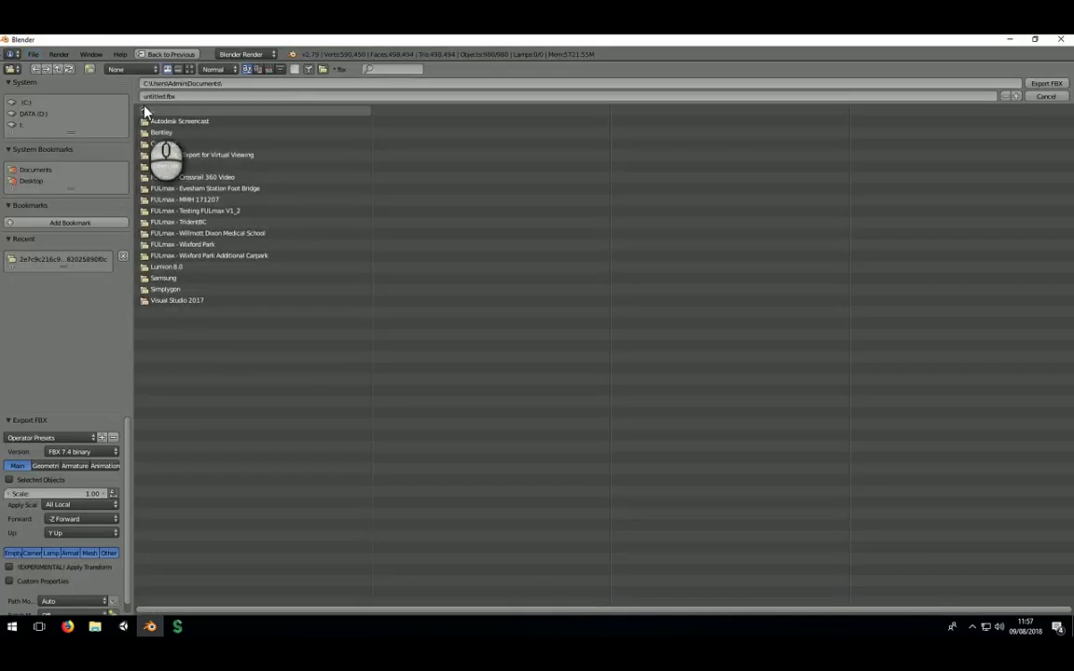
click(145, 110)
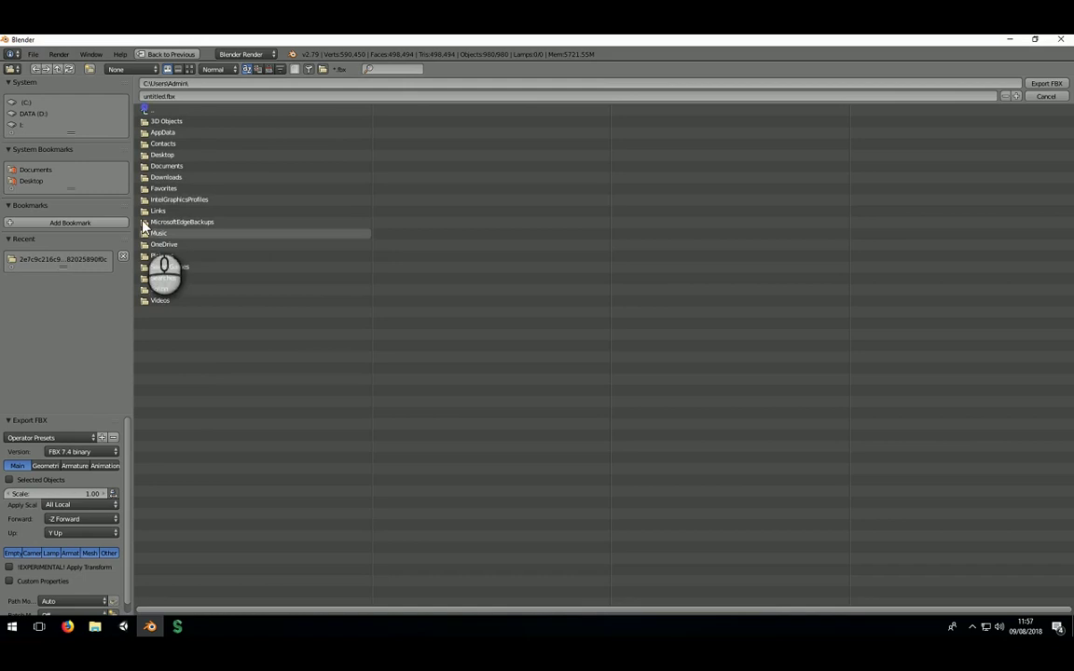
click(160, 178)
click(163, 133)
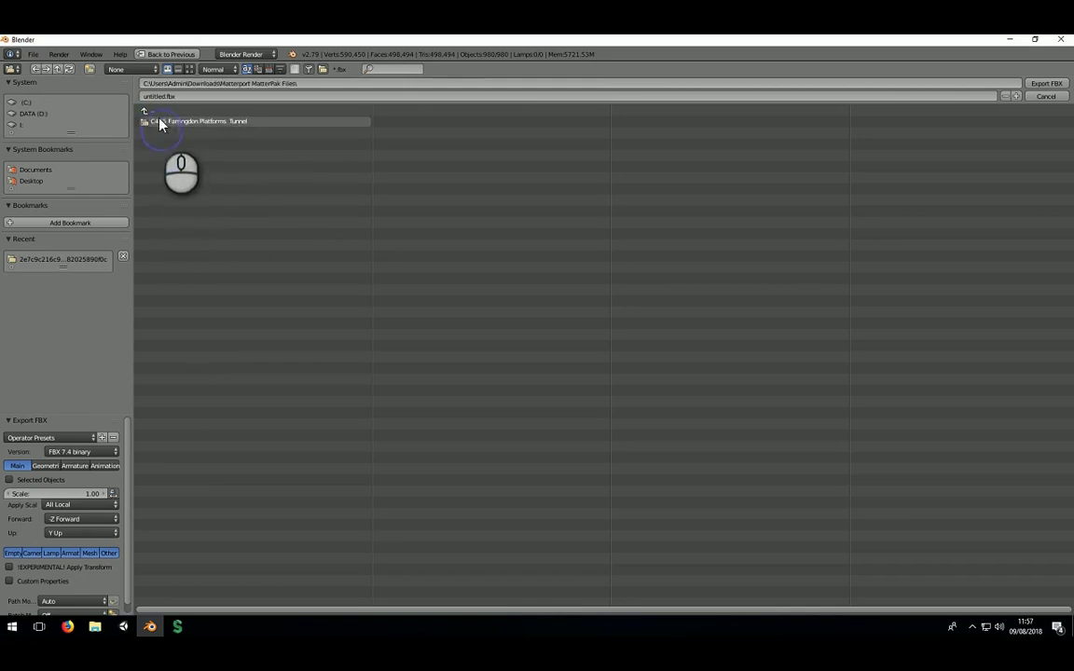
click(159, 120)
click(161, 121)
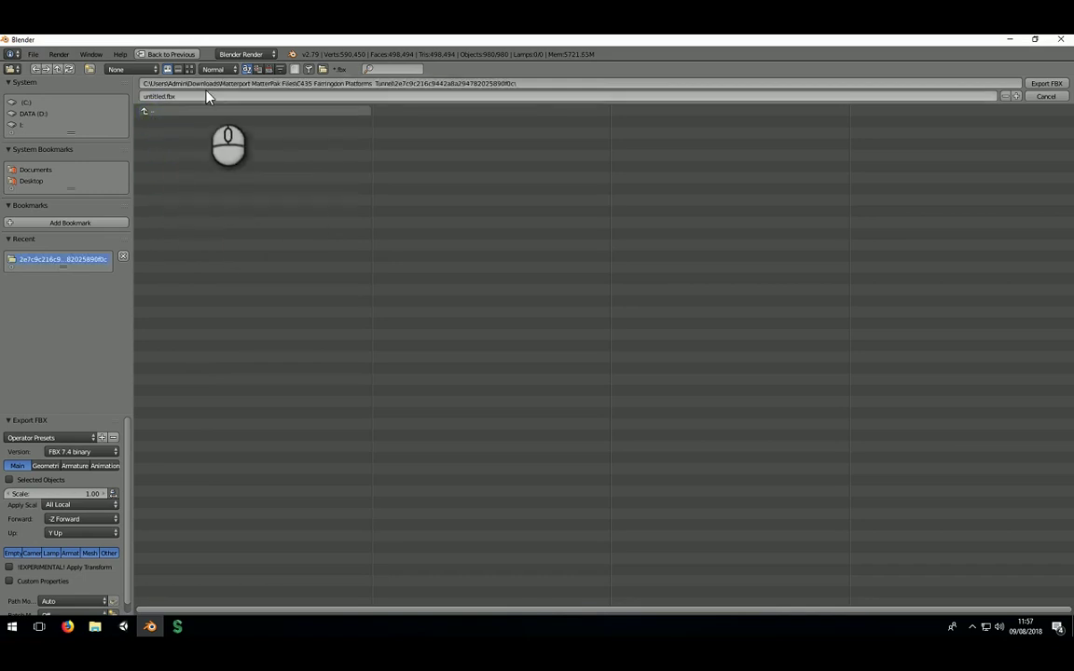
click(166, 97)
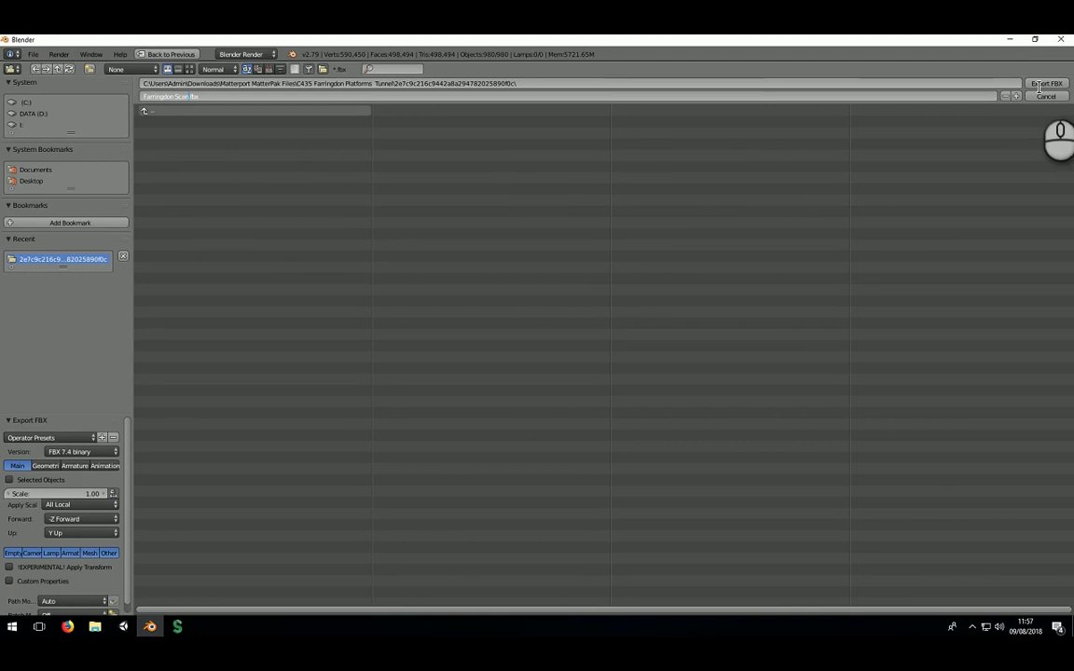
click(1039, 84)
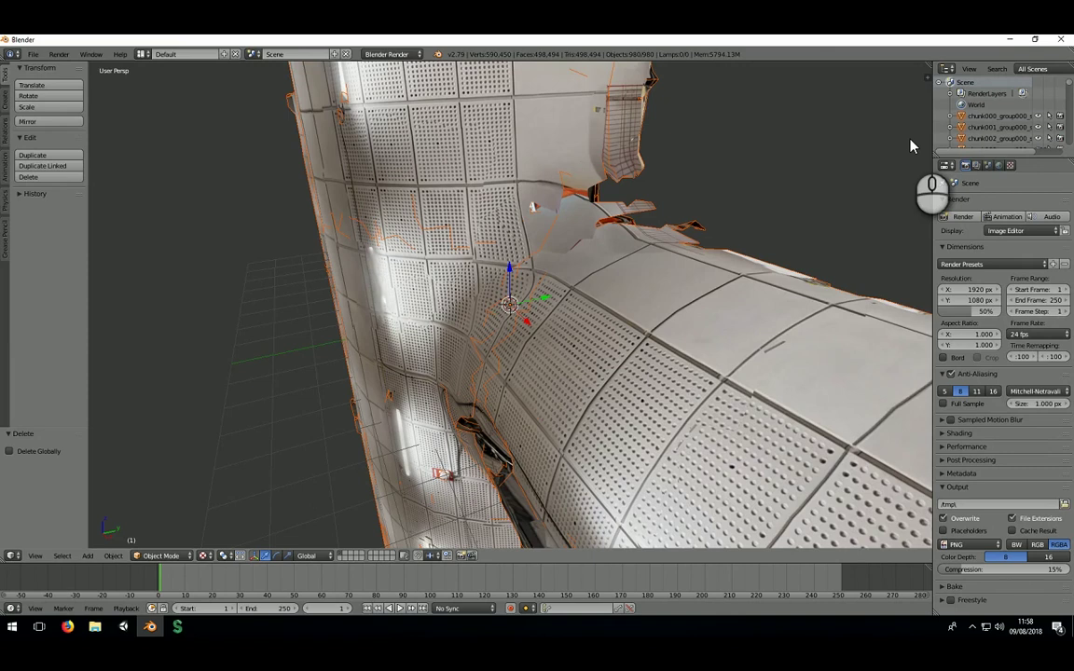
- Switch to Unity and create a 3D project named FULmax - Farringdon Matterport in the Documents folder
click(1009, 40)
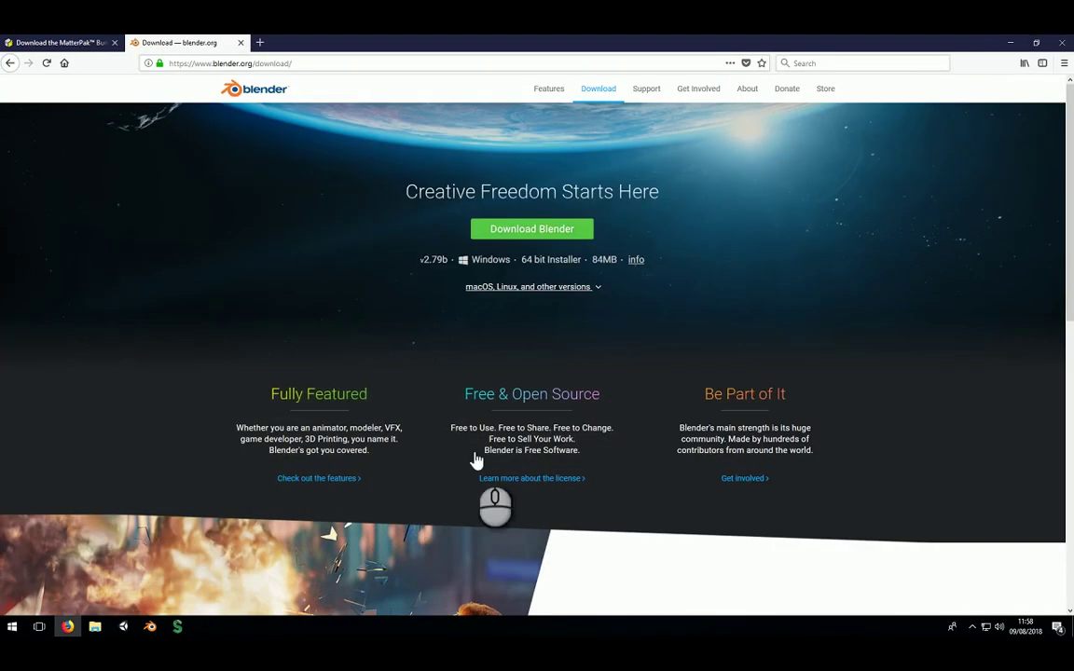
click(123, 626)
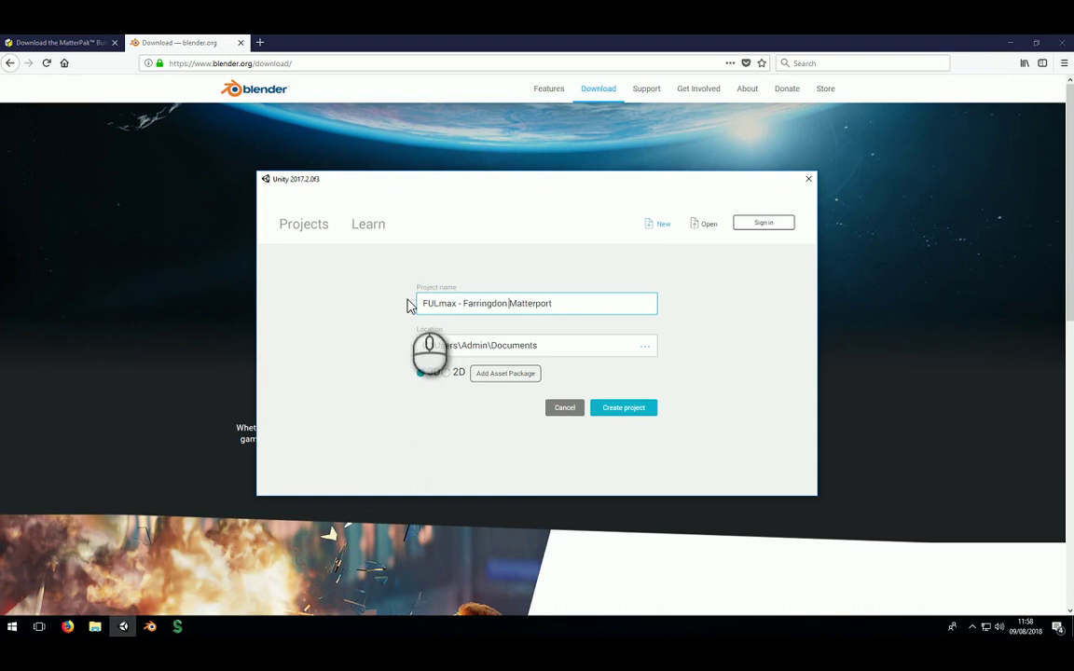
drag(424, 303, 570, 303)
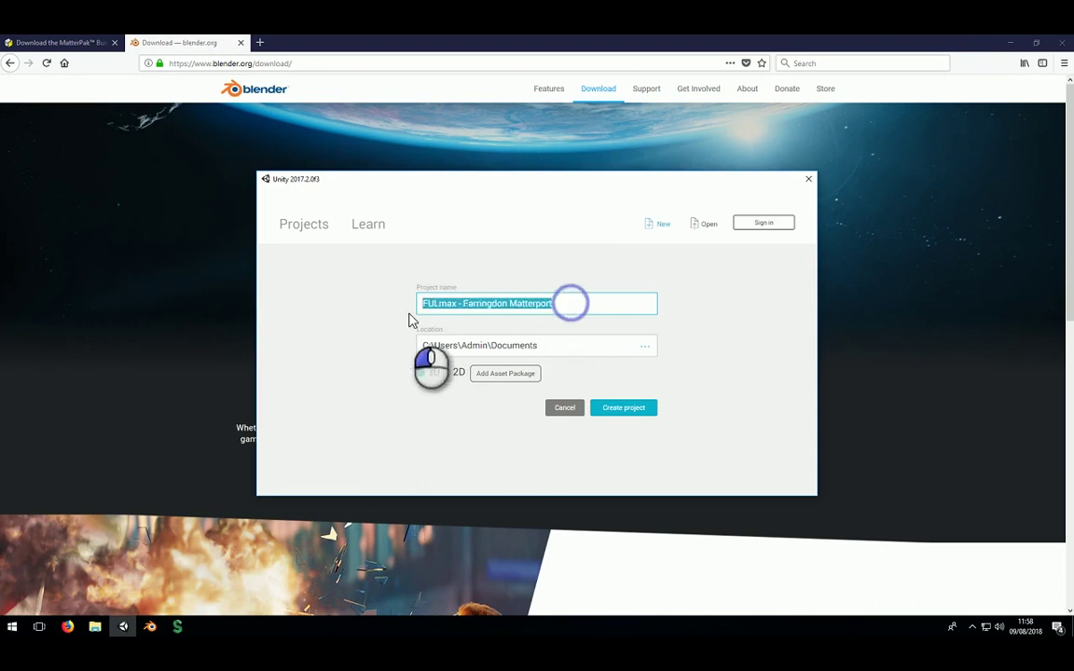
click(559, 305)
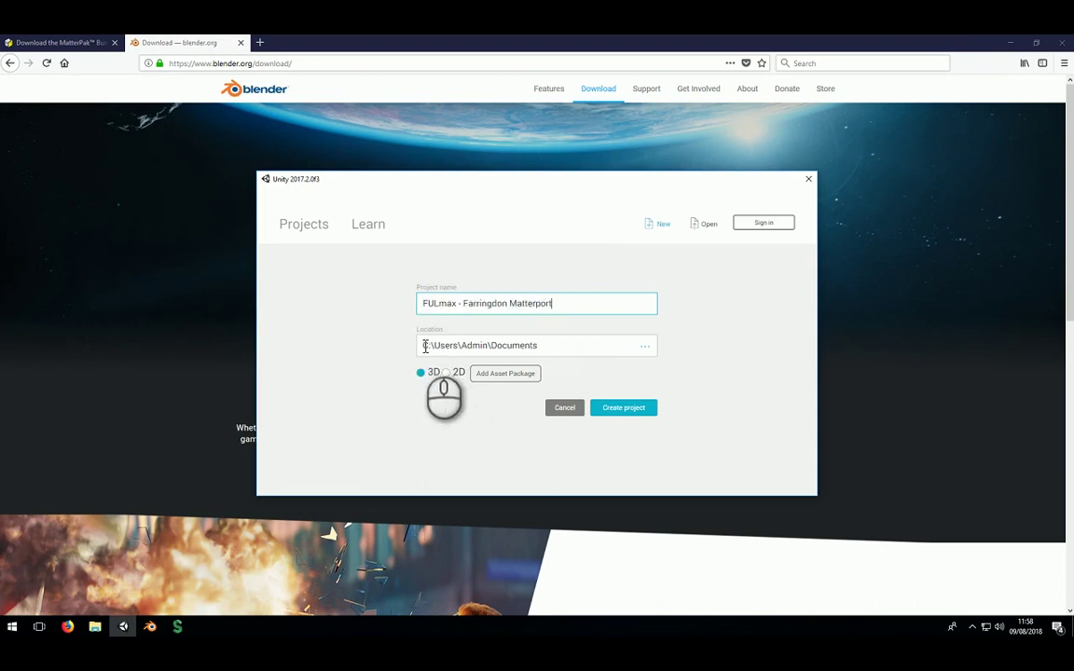
click(621, 410)
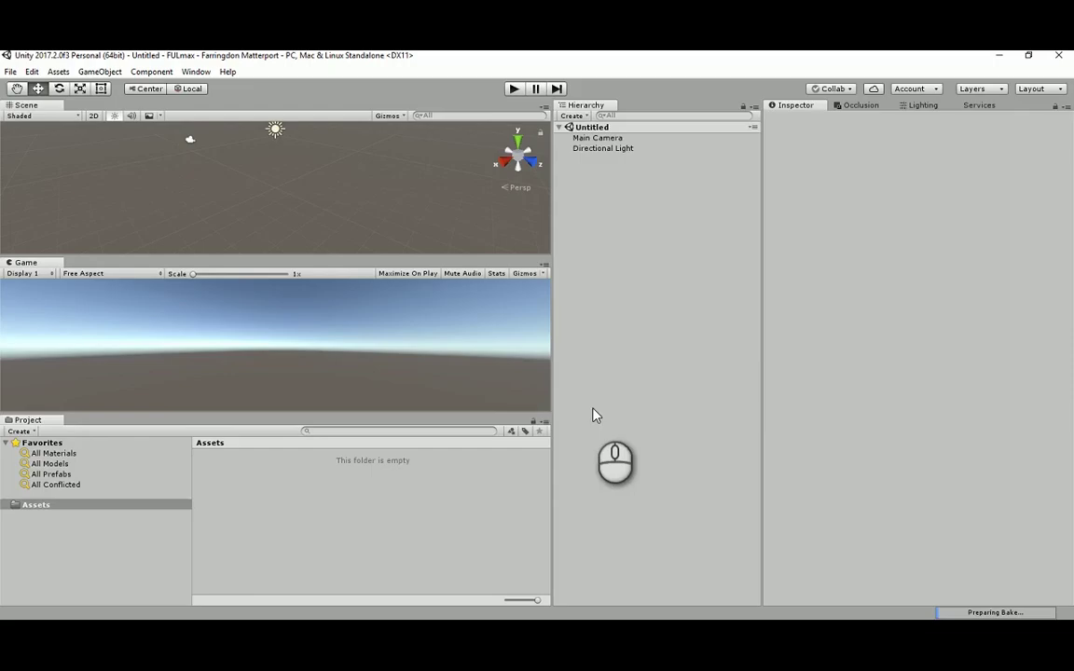
- Maximize the Unity editor, apply the 2 by 3 layout and set the project browser to One Column Layout
click(1028, 55)
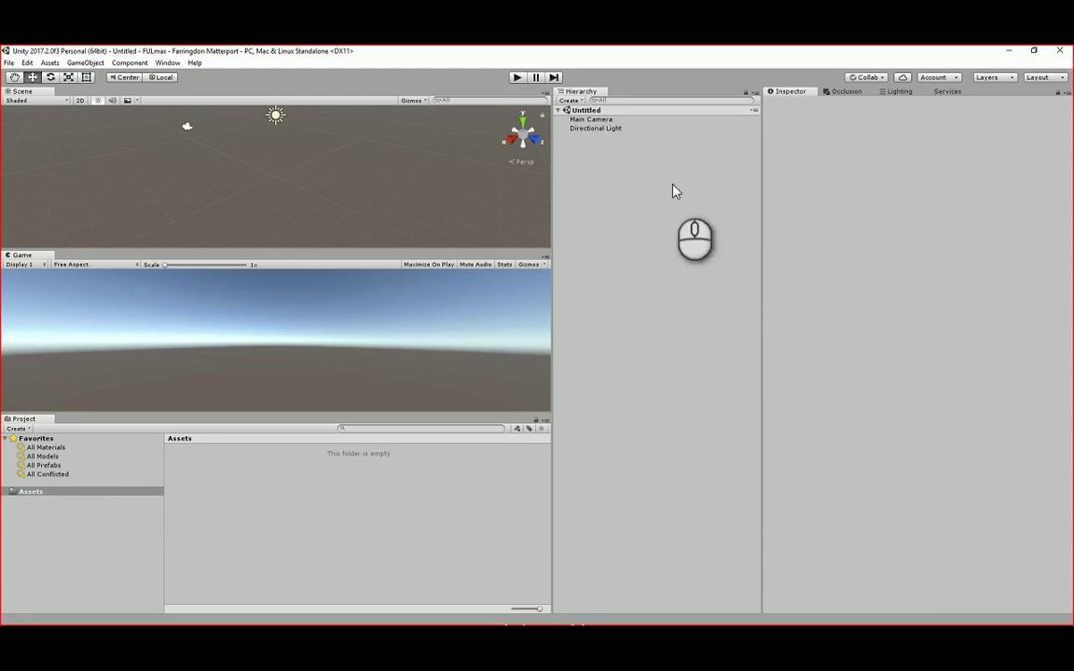
click(1065, 77)
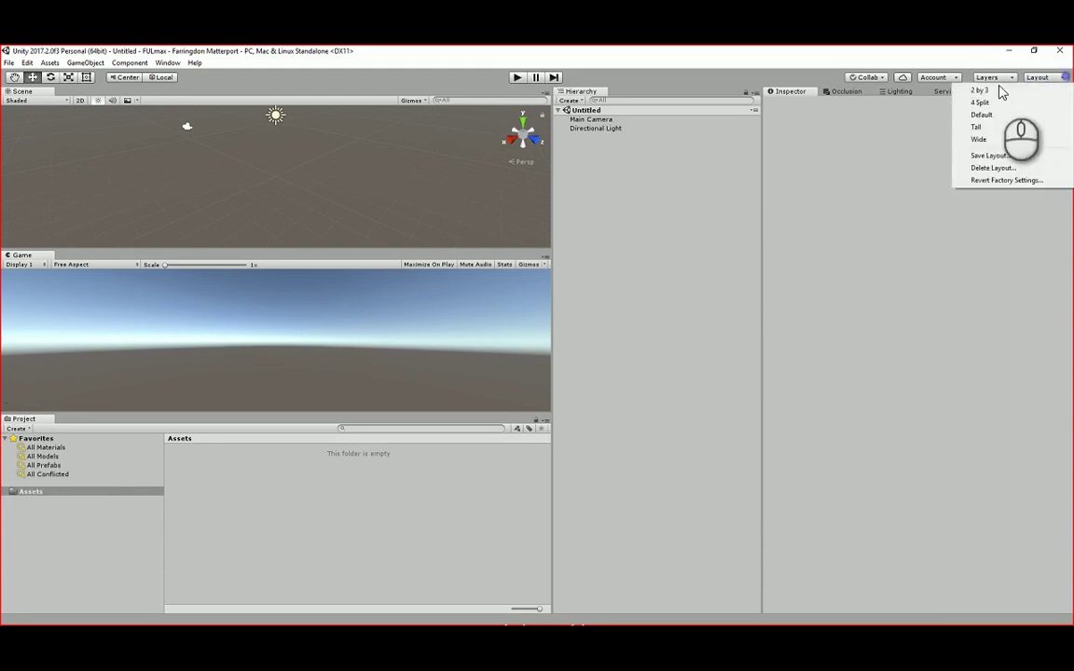
click(977, 90)
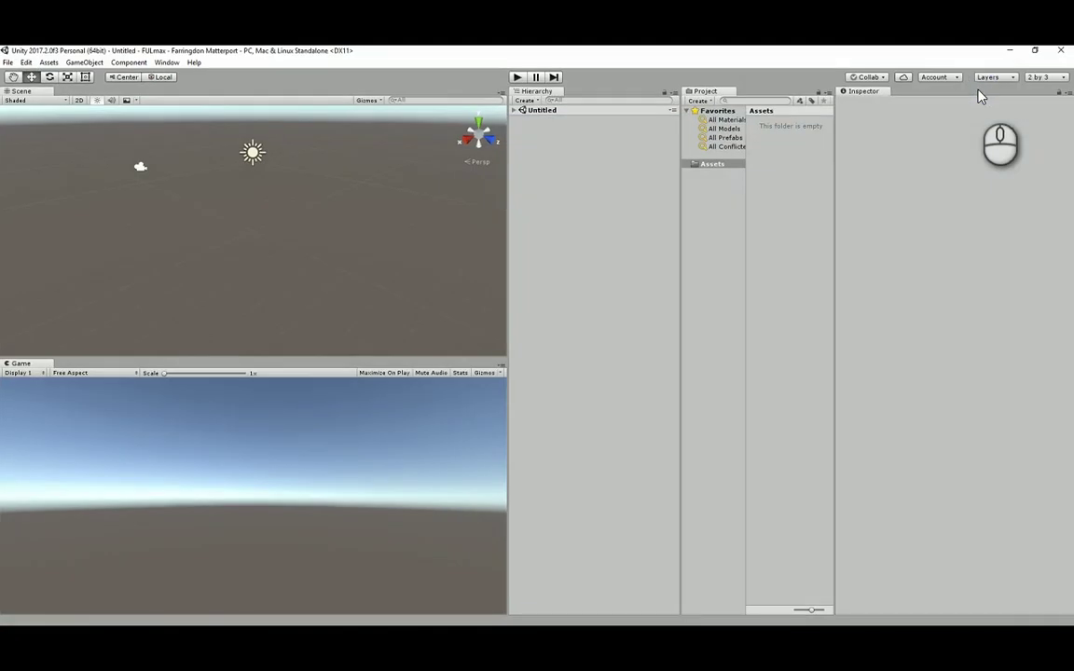
click(827, 93)
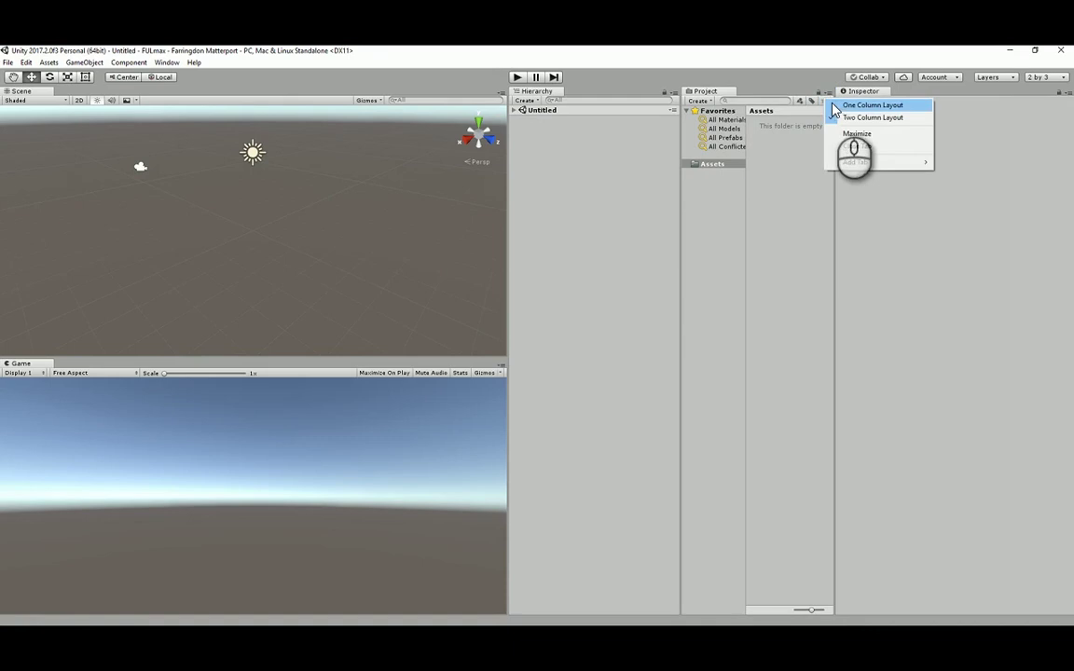
click(832, 104)
- Create a new folder named Models in the project's assets
right_click(735, 183)
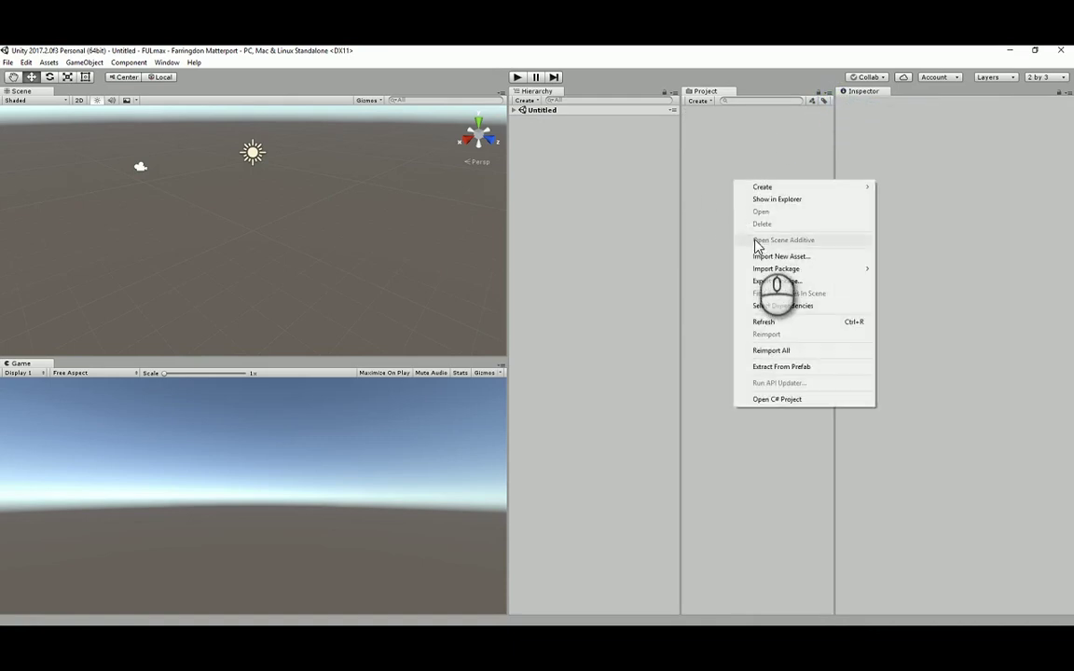
click(762, 187)
click(932, 187)
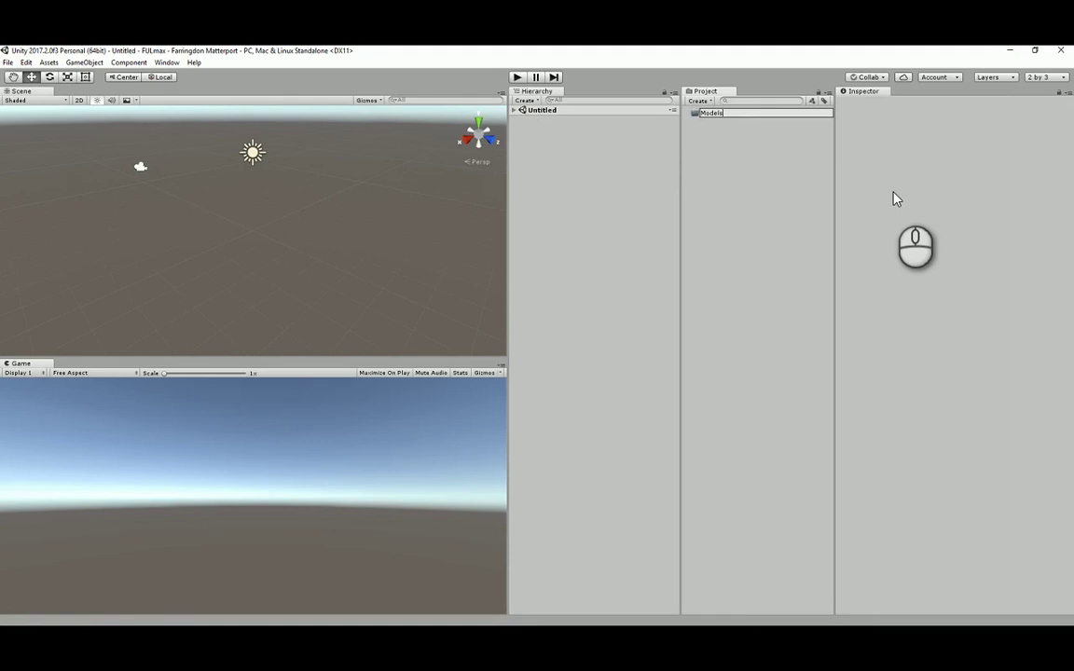
key(Return)
- Show the Models folder in File Explorer and open it
click(701, 113)
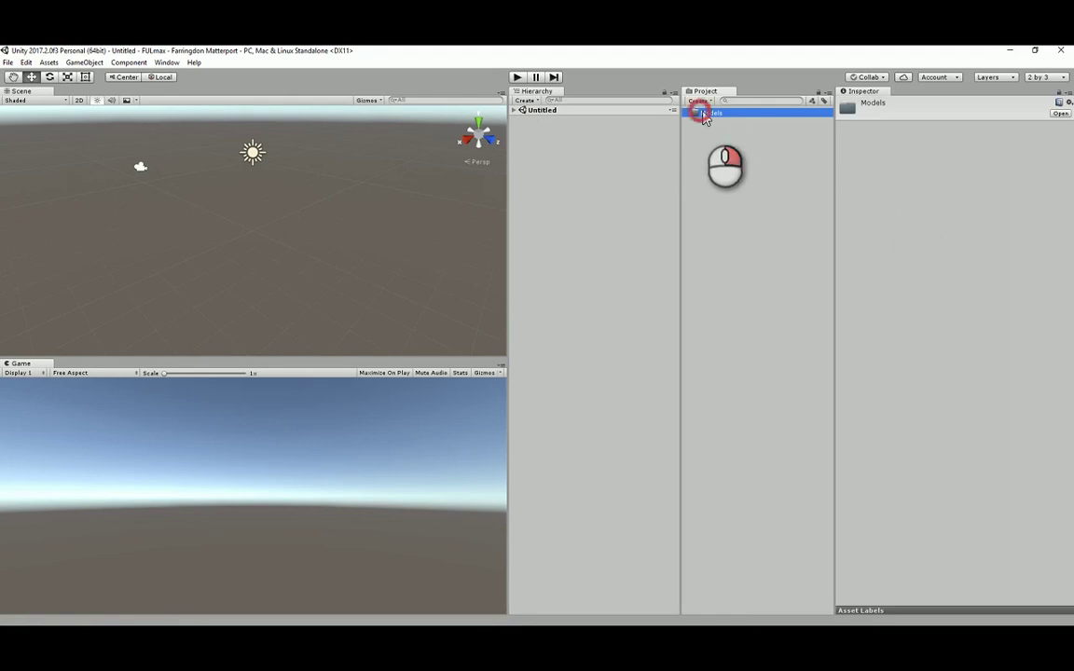
right_click(704, 118)
click(741, 130)
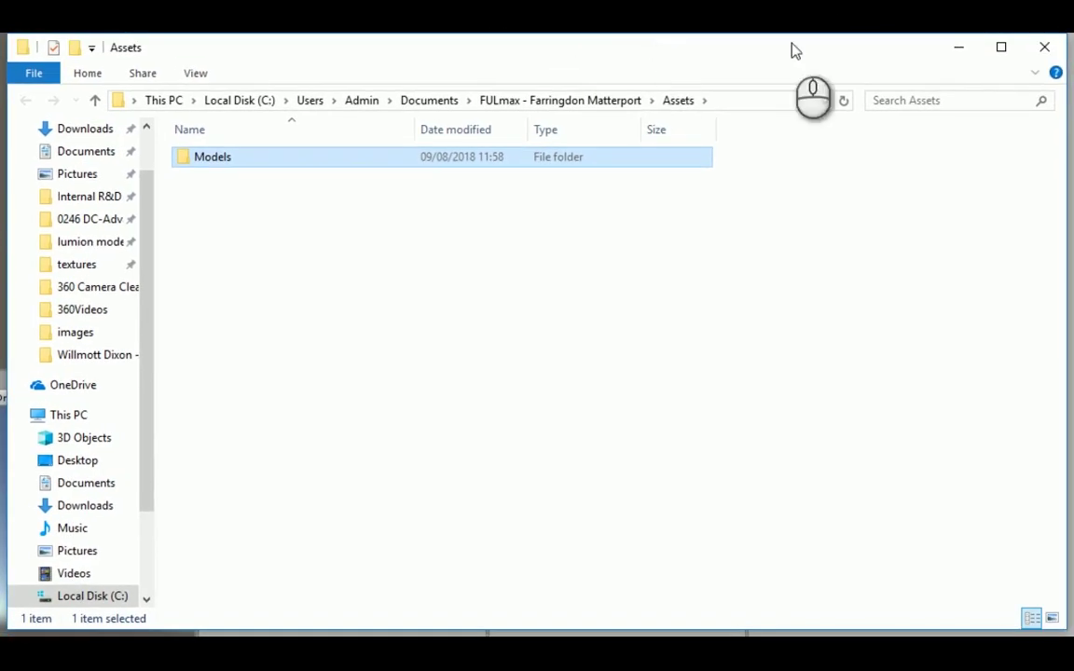
double_click(215, 155)
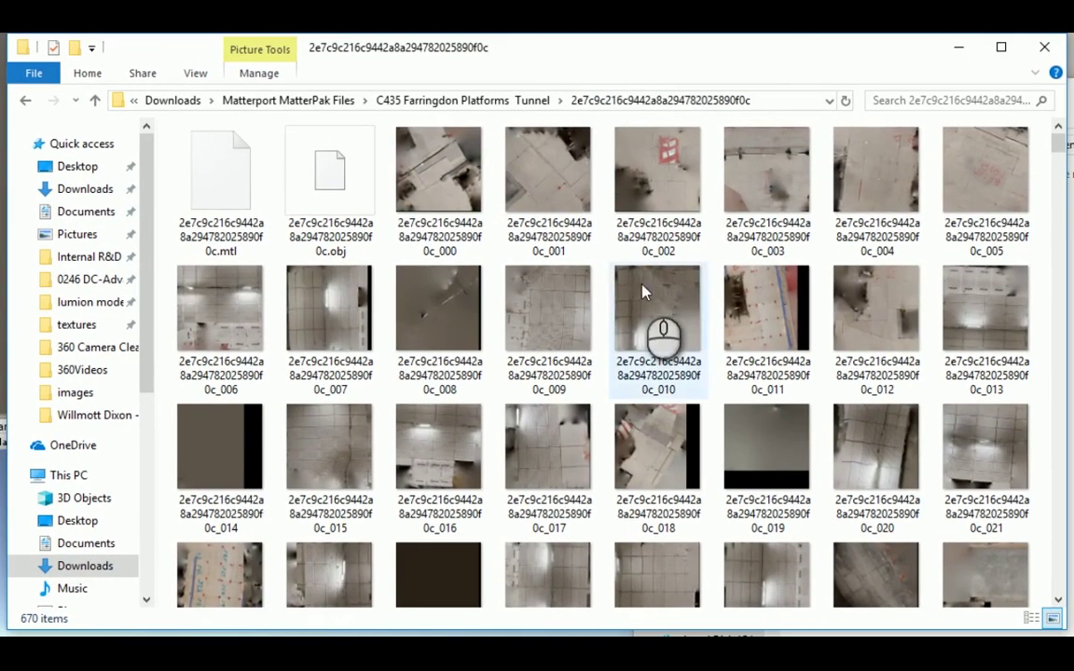
- Transfer all files except the OBJ, including Farringdon Scan and the textures, from the extracted MatterPak subfolder into the project's Models folder
click(432, 182)
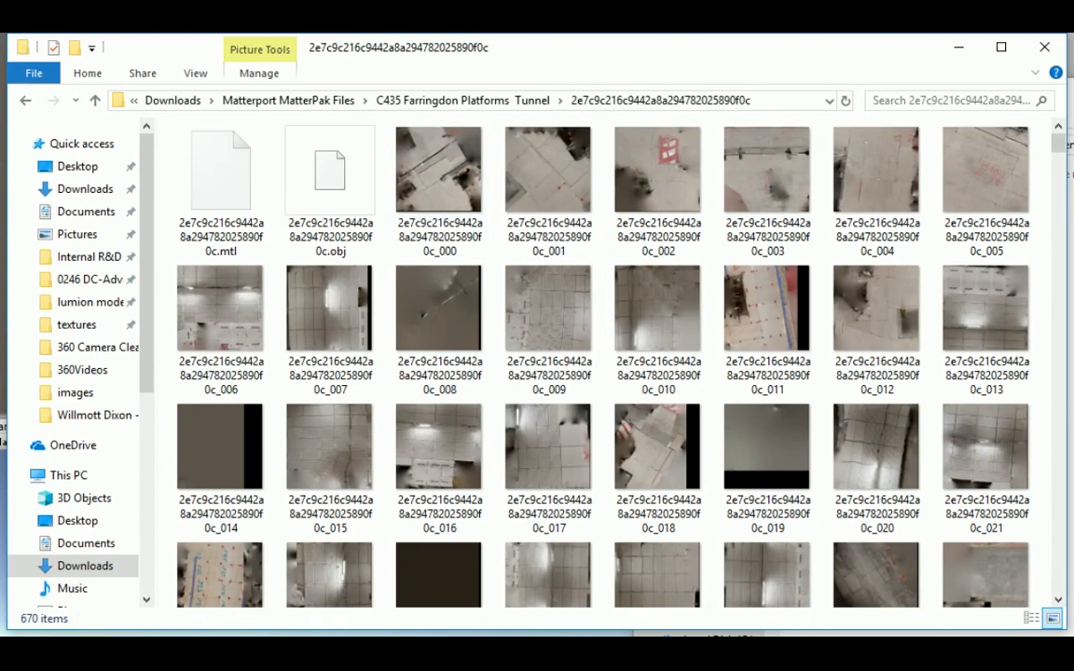
drag(1057, 140, 1057, 578)
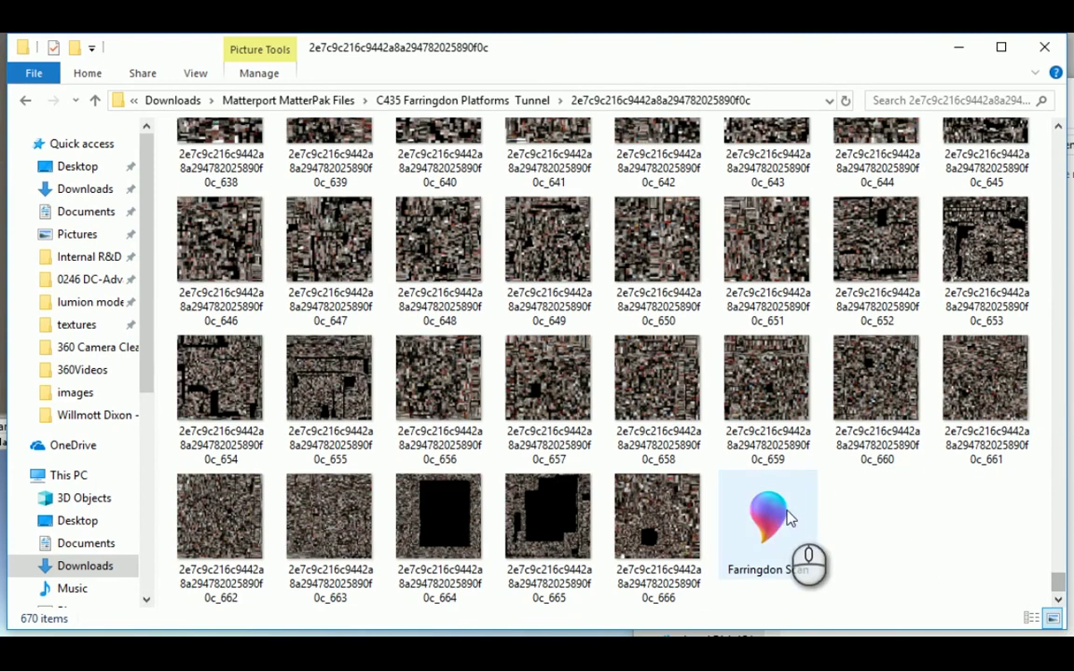
click(788, 518)
click(966, 548)
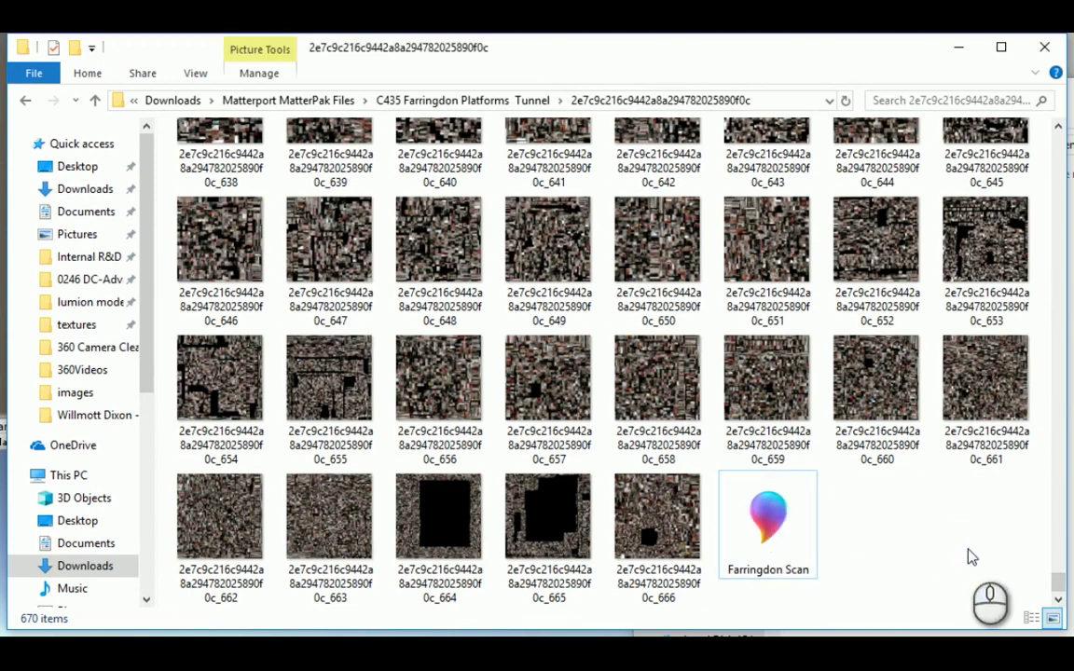
key(ctrl+a)
drag(1057, 578, 1060, 140)
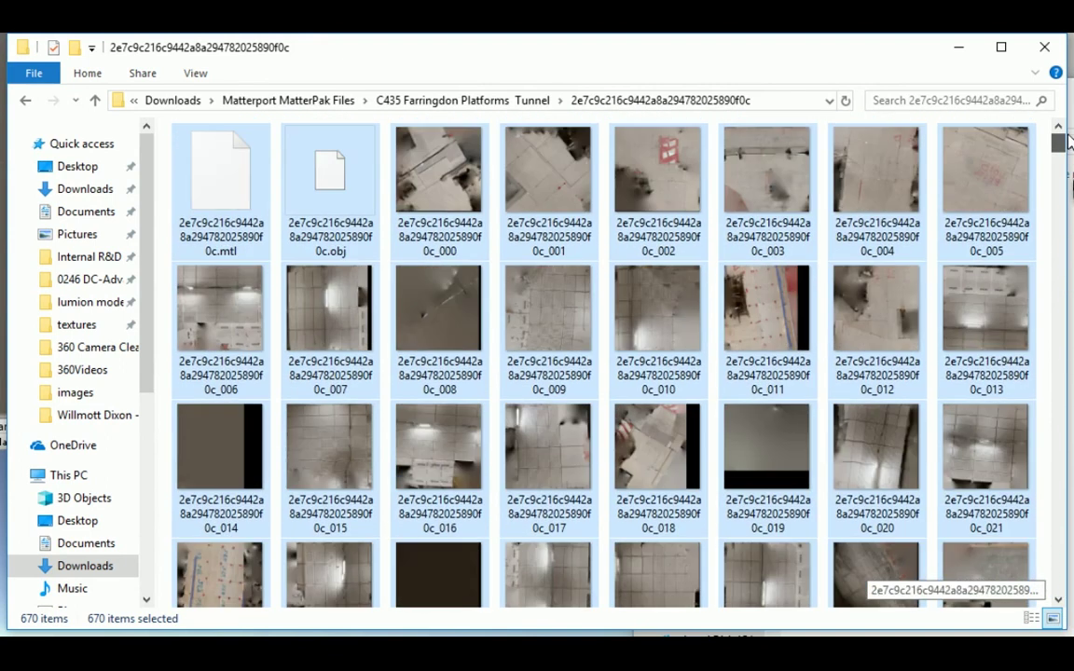
ctrl+click(335, 167)
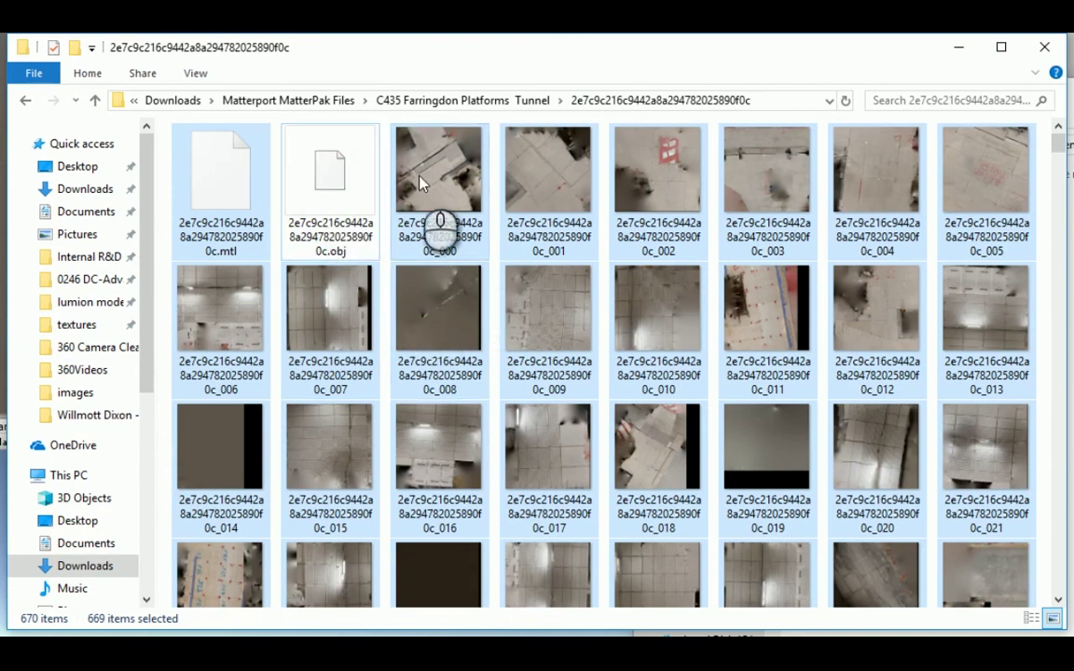
drag(459, 183, 1072, 233)
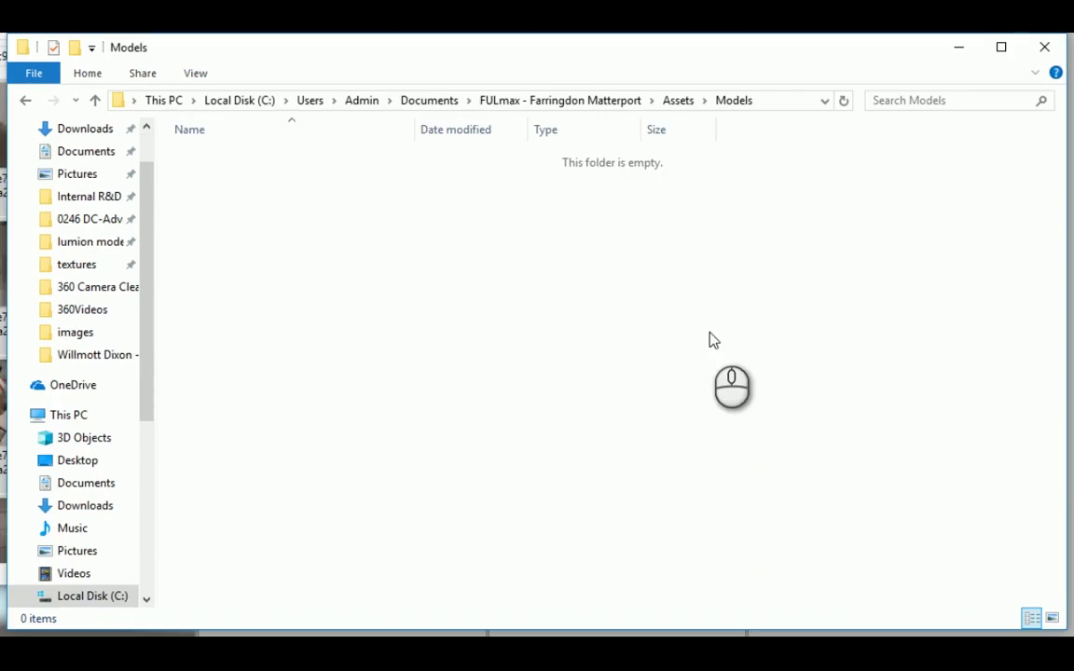
drag(709, 340, 669, 155)
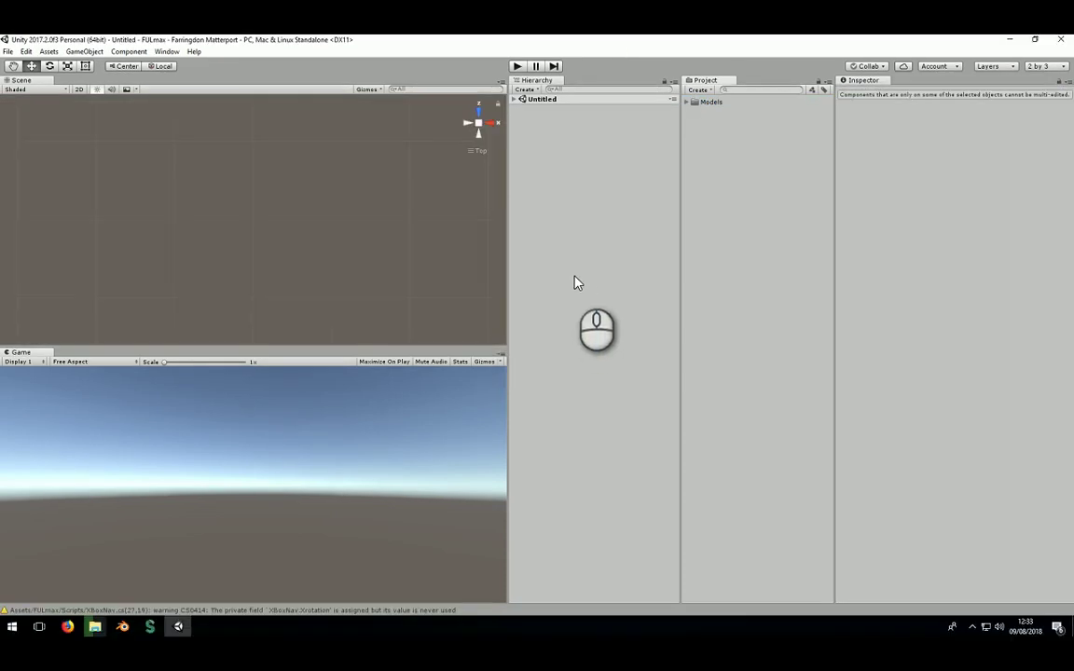
- Preview the Farringdon Scan model from the Models folder and add it to the scene hierarchy
click(687, 102)
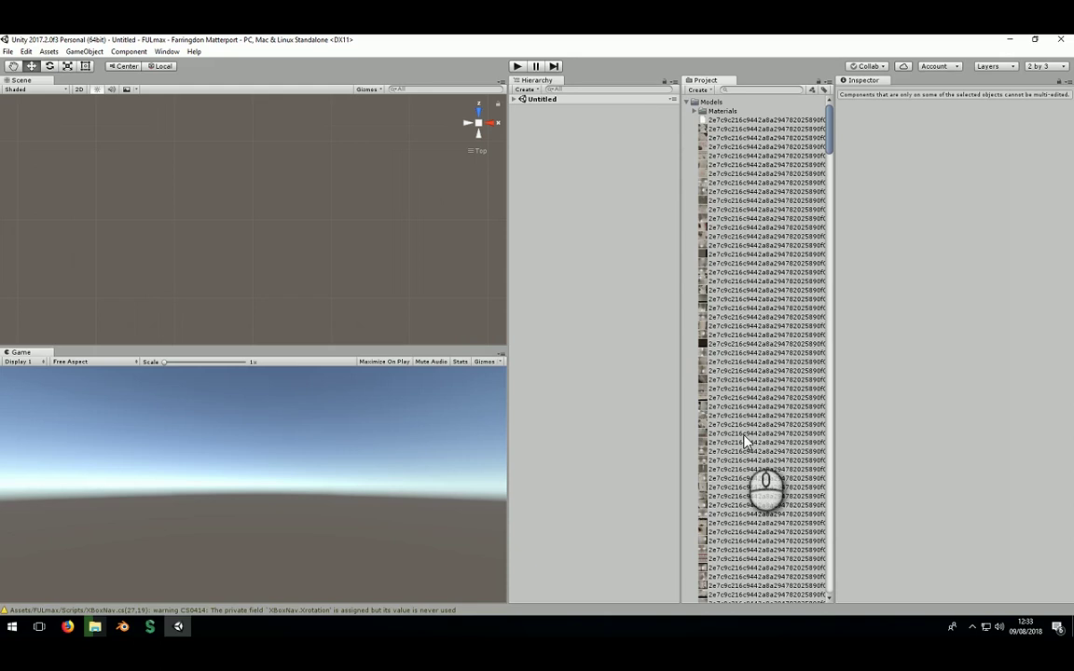
scroll(745, 442, down, 10)
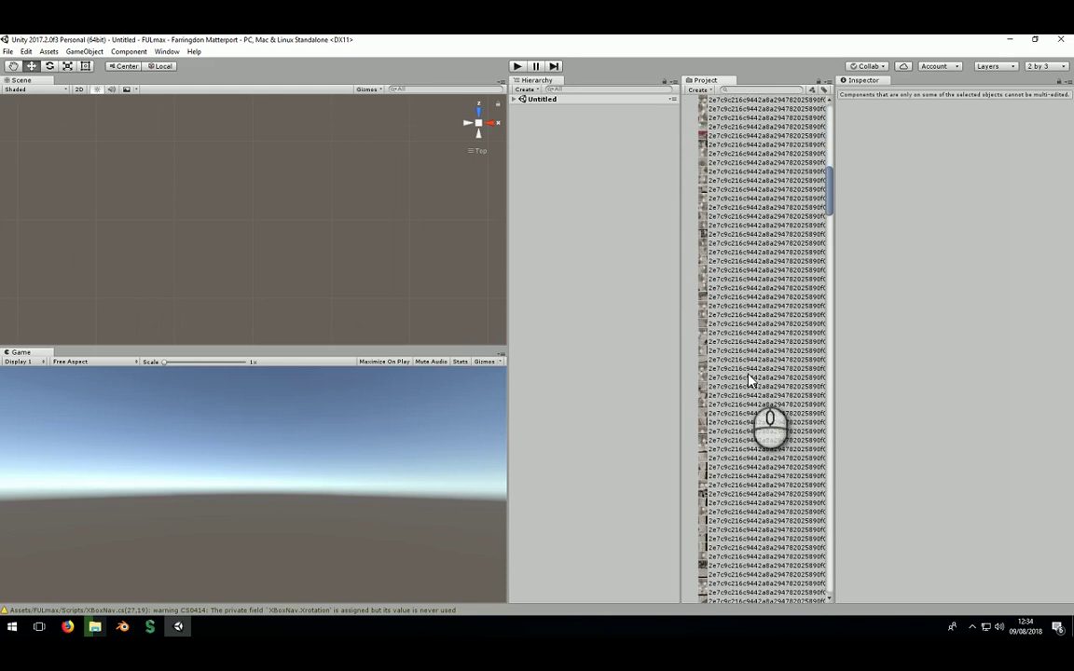
scroll(747, 380, down, 5)
drag(829, 228, 827, 583)
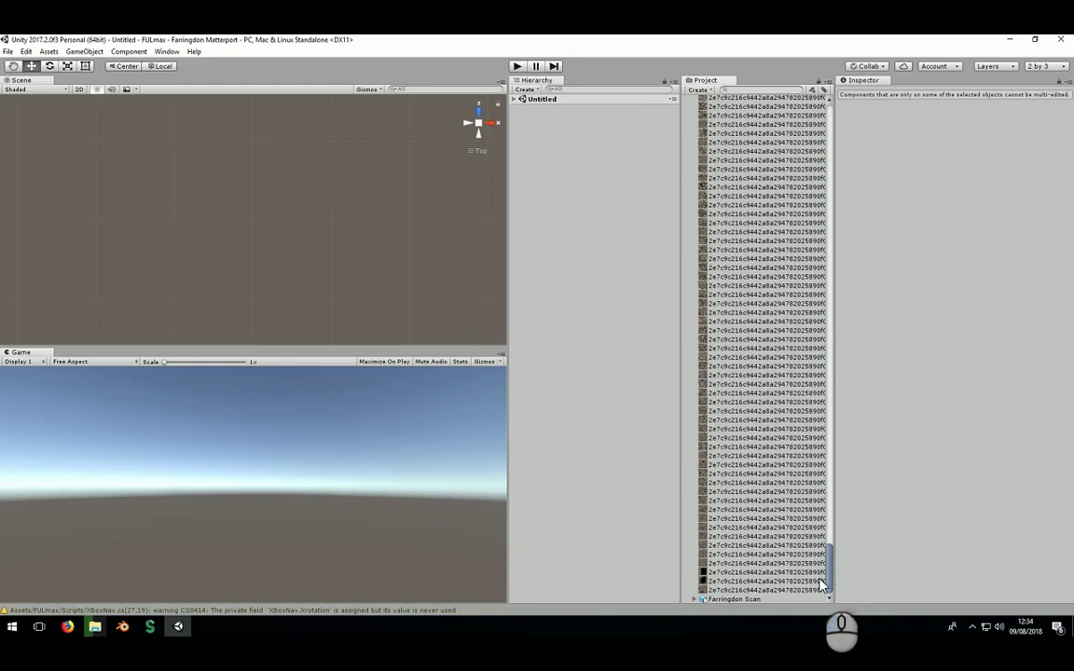
click(716, 600)
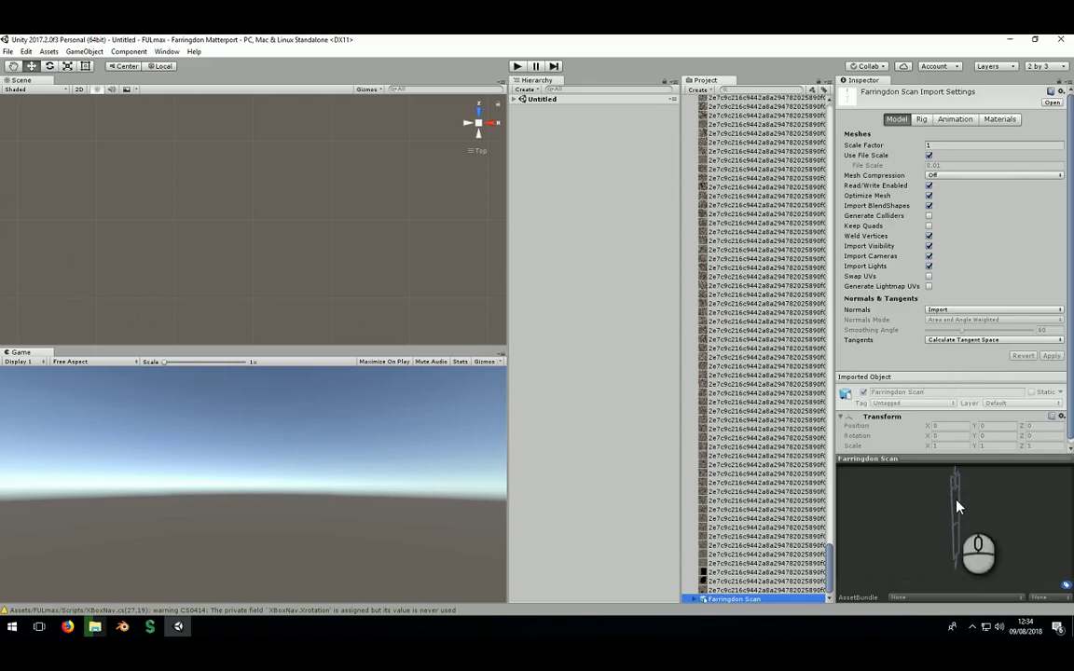
drag(951, 520, 963, 479)
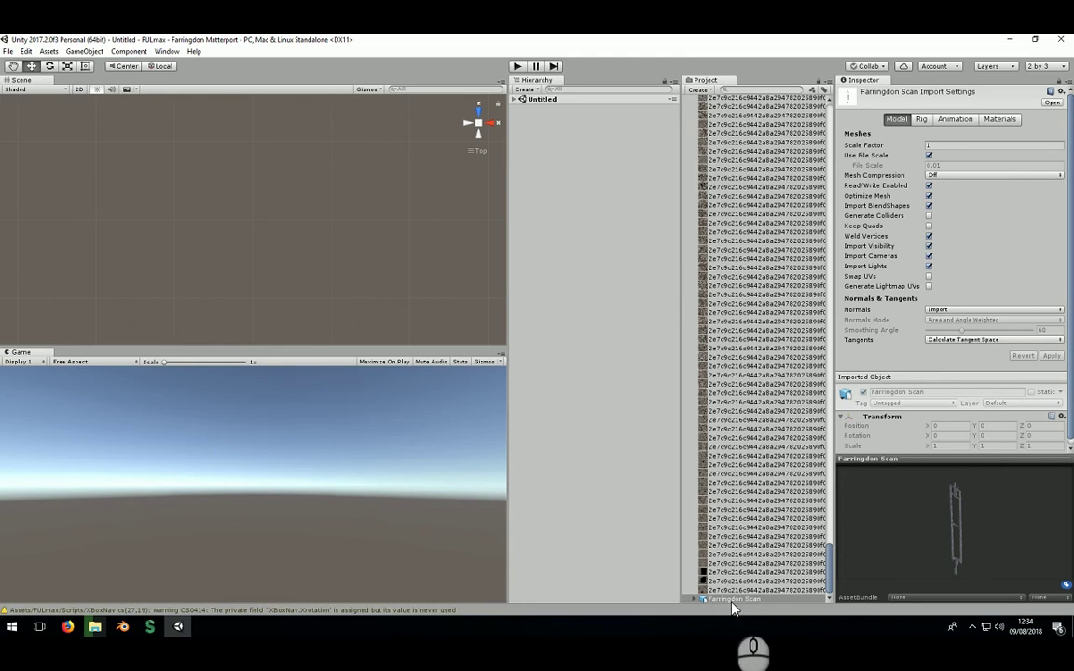
drag(733, 606, 546, 165)
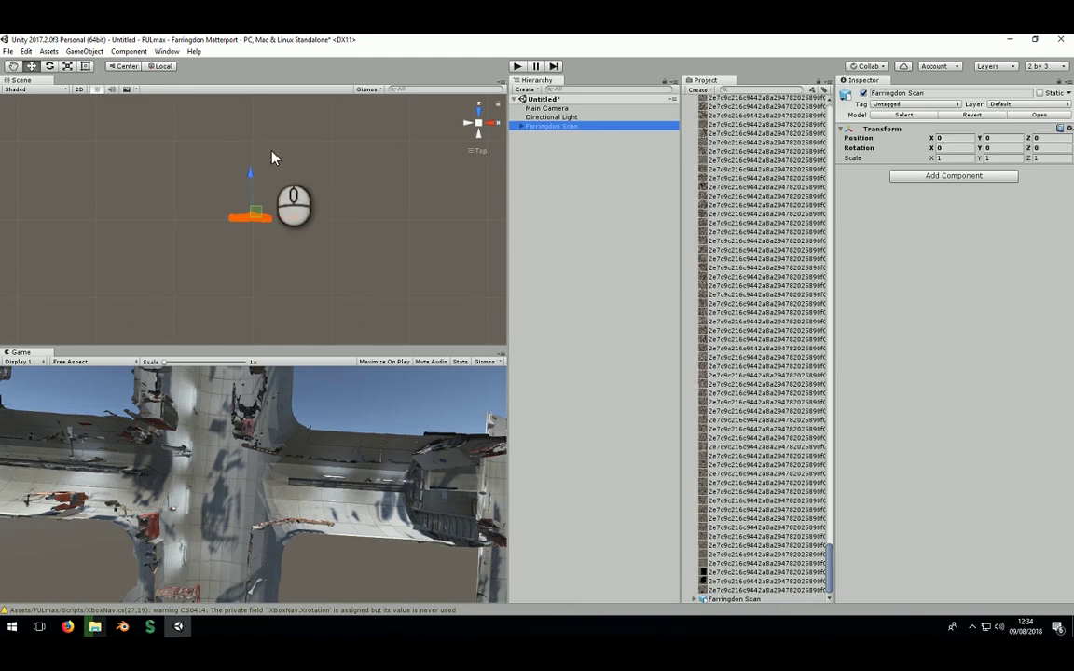
- Examine the orientation of the Farringdon Scan model in the scene from above and from the side
click(487, 124)
click(478, 111)
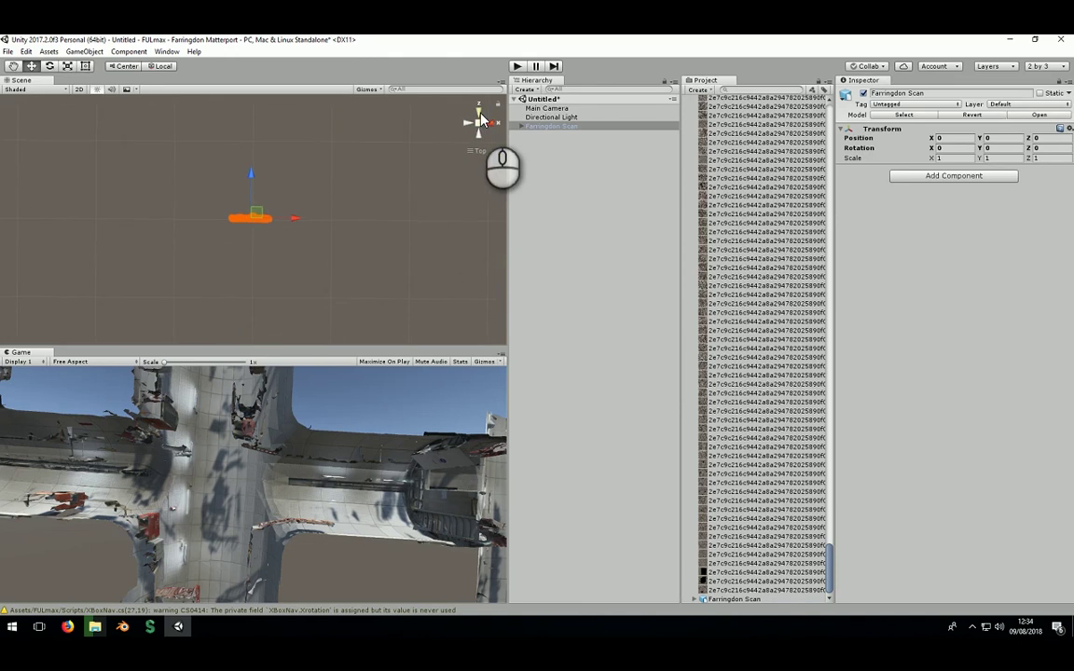
click(548, 154)
click(547, 128)
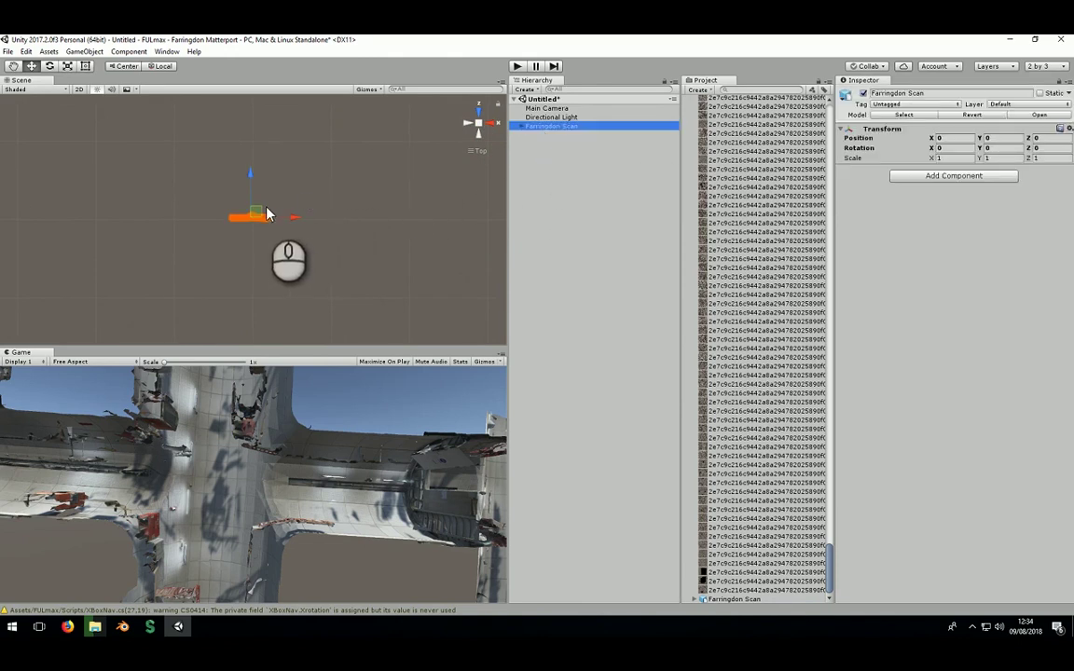
scroll(269, 208, down, 1)
scroll(269, 208, up, 2)
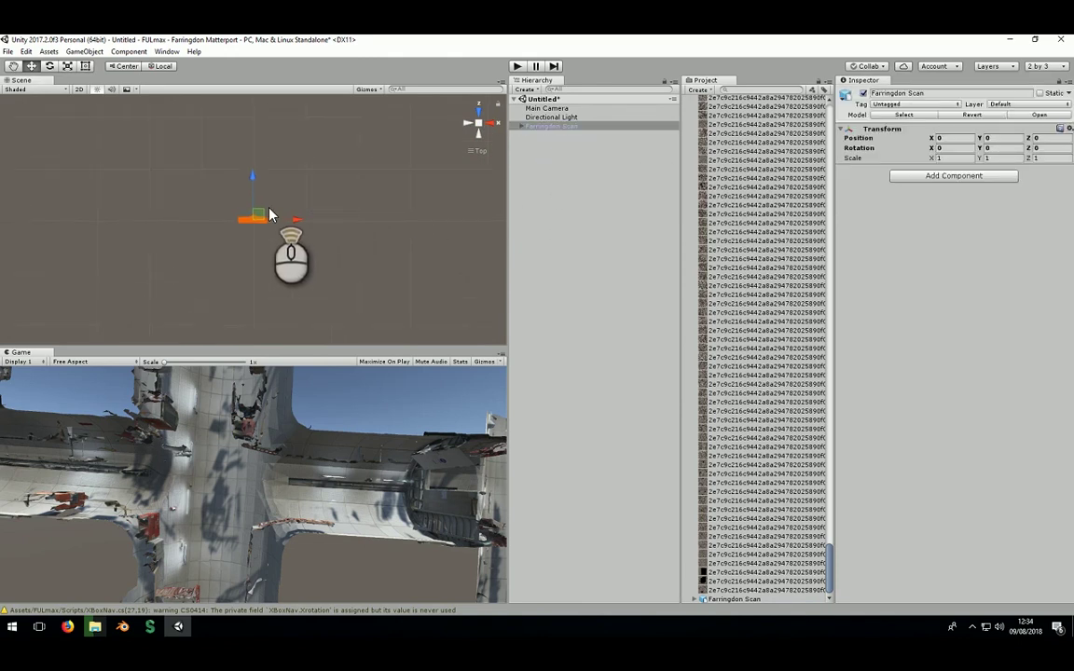
mouse_move(252, 227)
right_down()
mouse_move(312, 204)
mouse_move(298, 235)
mouse_move(198, 247)
mouse_move(233, 228)
right_up()
click(534, 200)
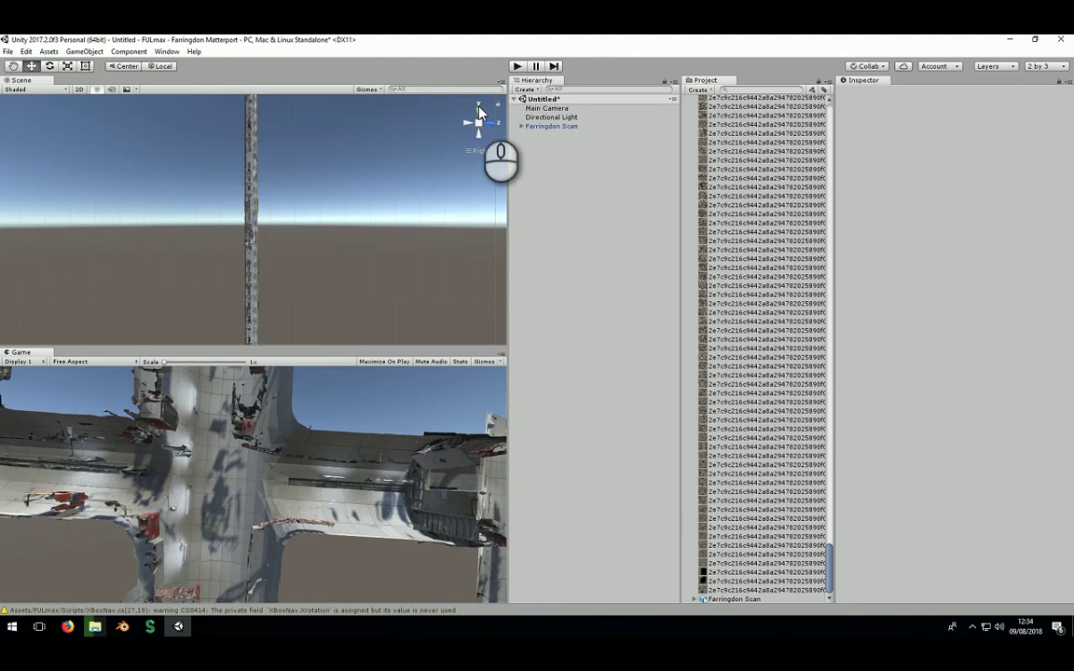
- Set the X rotation of Farringdon Scan to -90 and check how the model lies in the scene
click(540, 127)
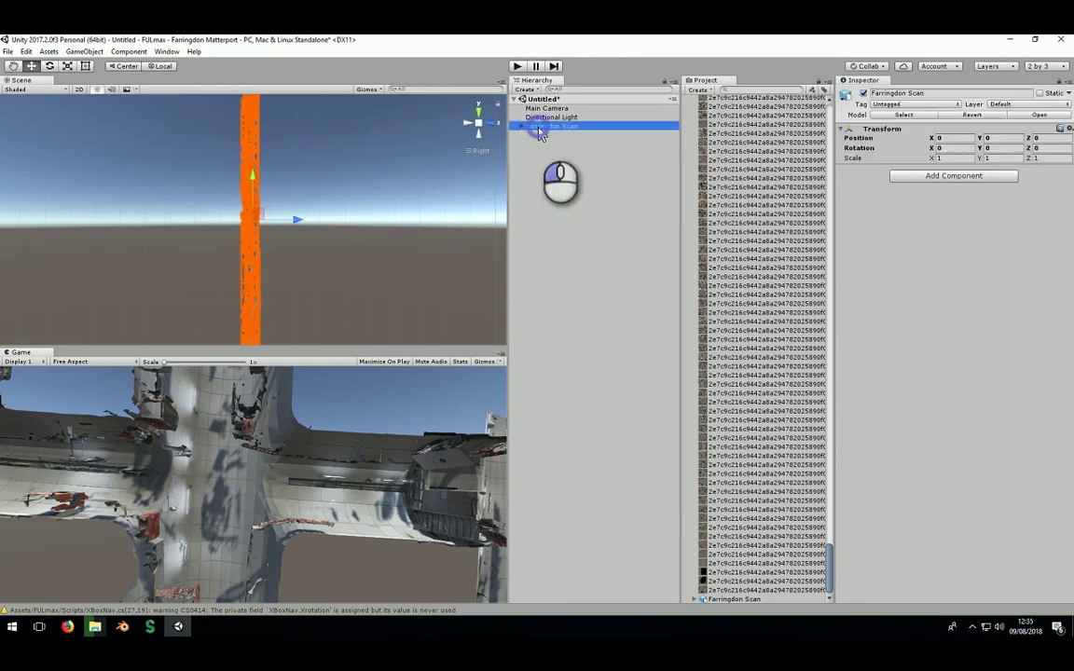
click(946, 151)
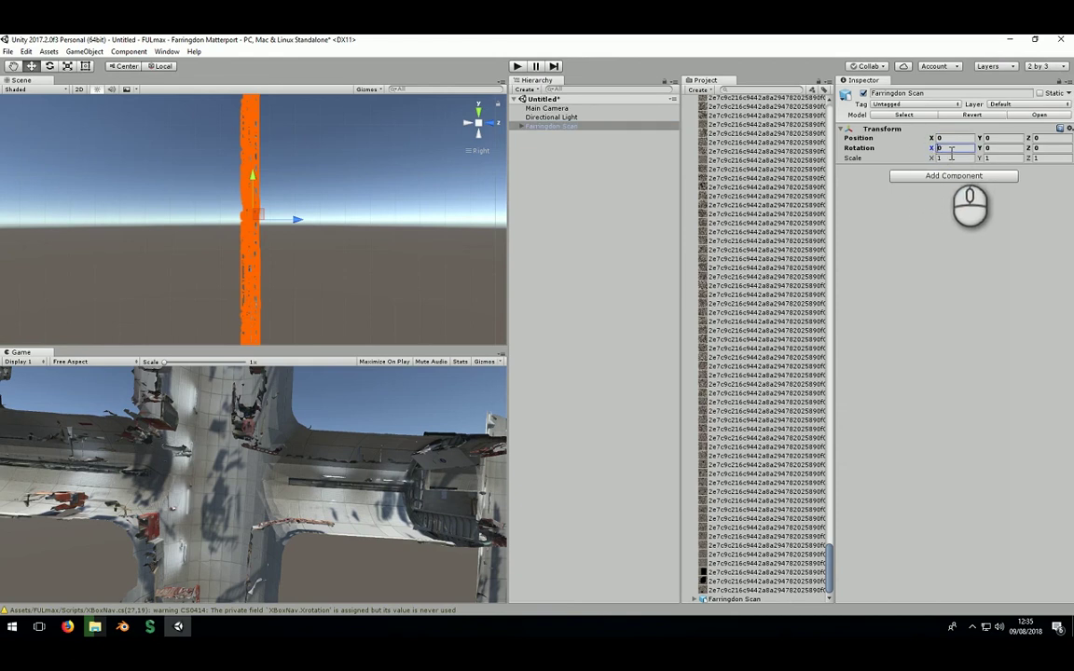
text(-90)
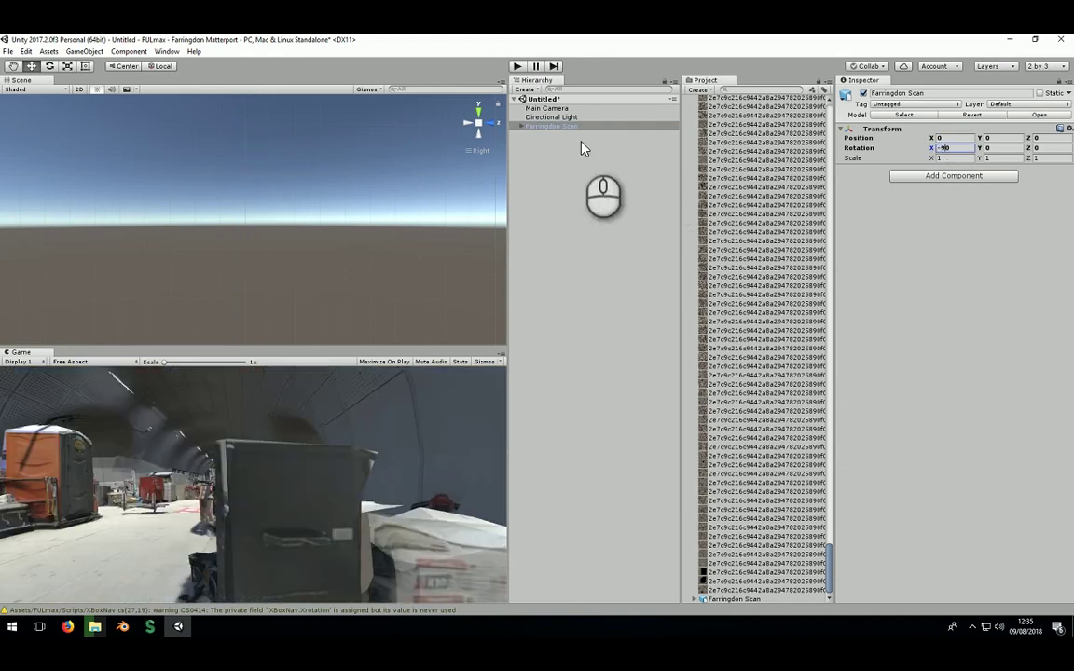
click(563, 177)
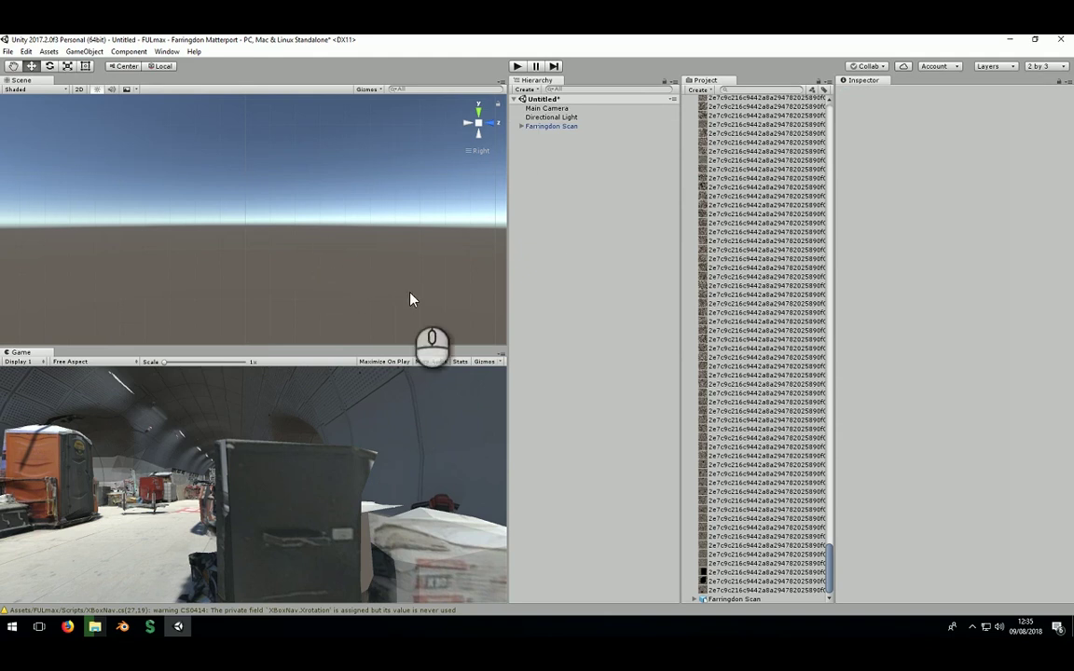
click(544, 127)
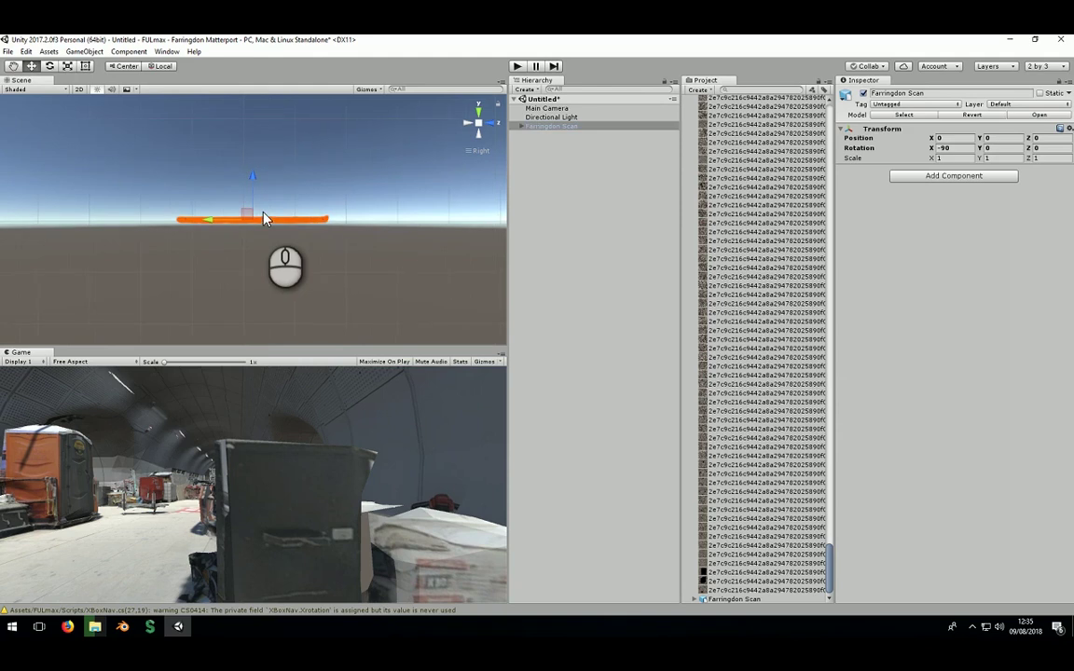
click(265, 221)
scroll(264, 224, up, 5)
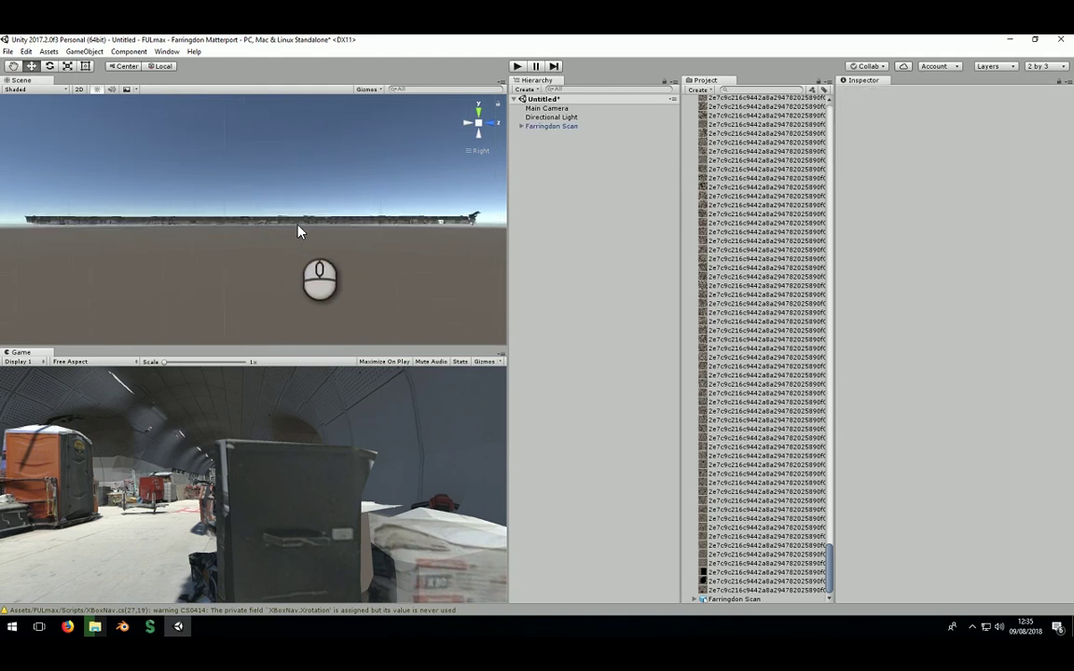
right_drag(299, 230, 108, 267)
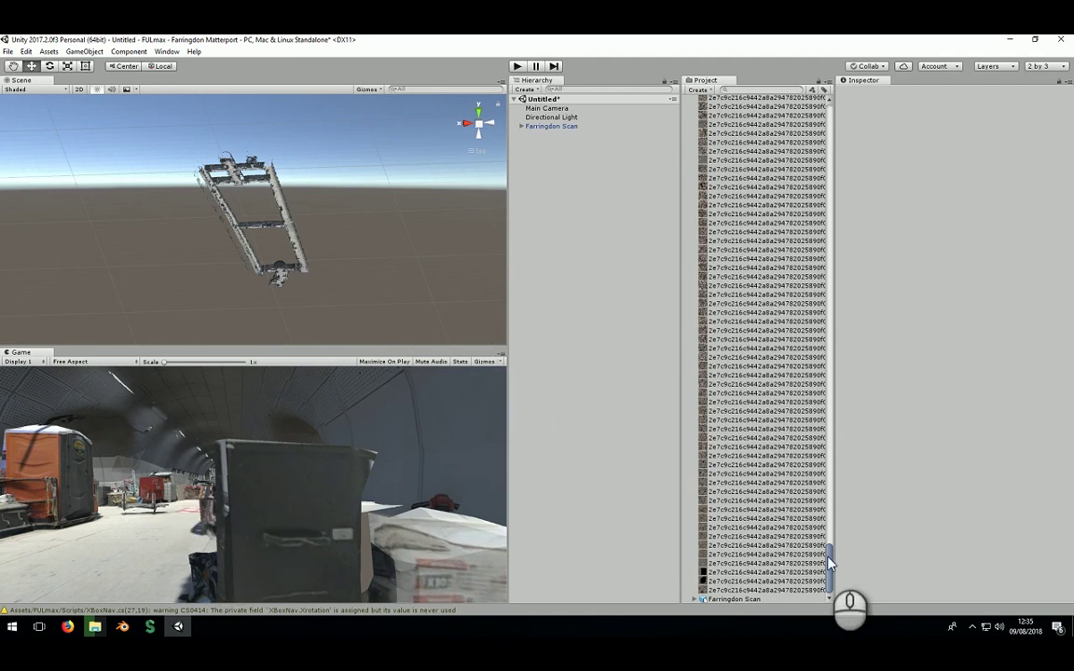
- Collapse the Models folder and import the custom package FULmax Keystone v1_3_1 from the FULmax folder on drive C, with all its items
drag(828, 556, 829, 105)
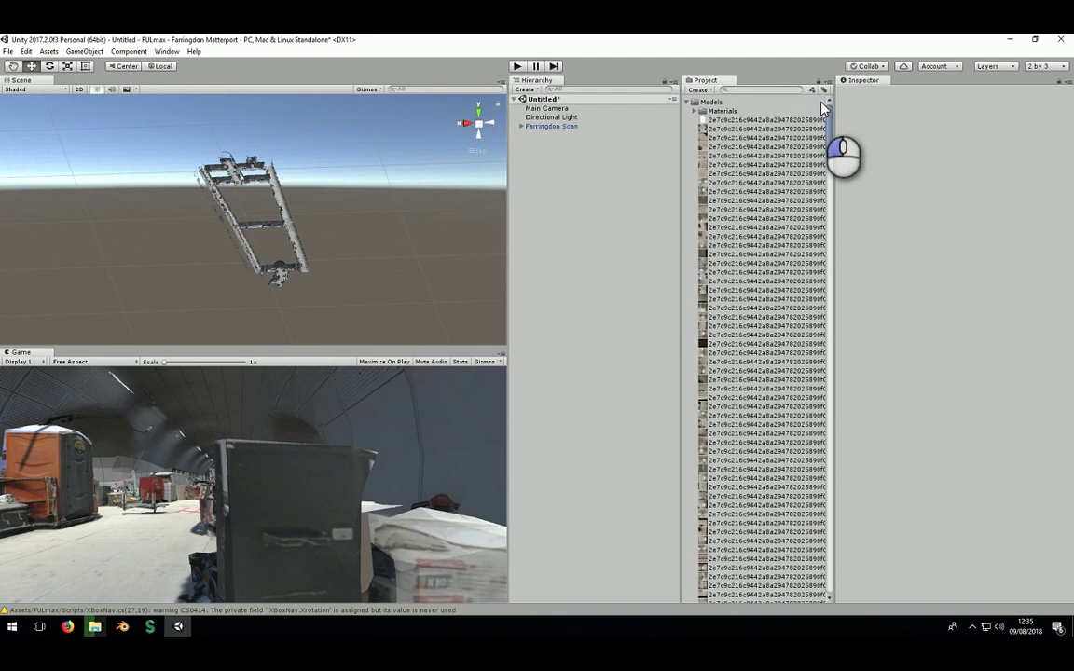
click(687, 102)
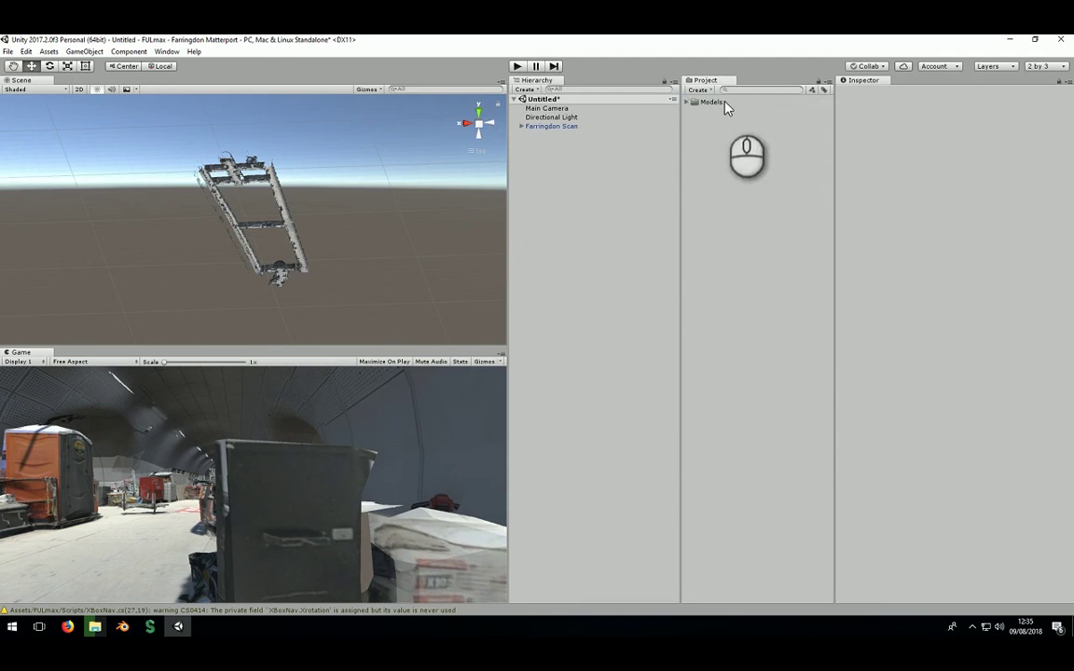
right_click(713, 168)
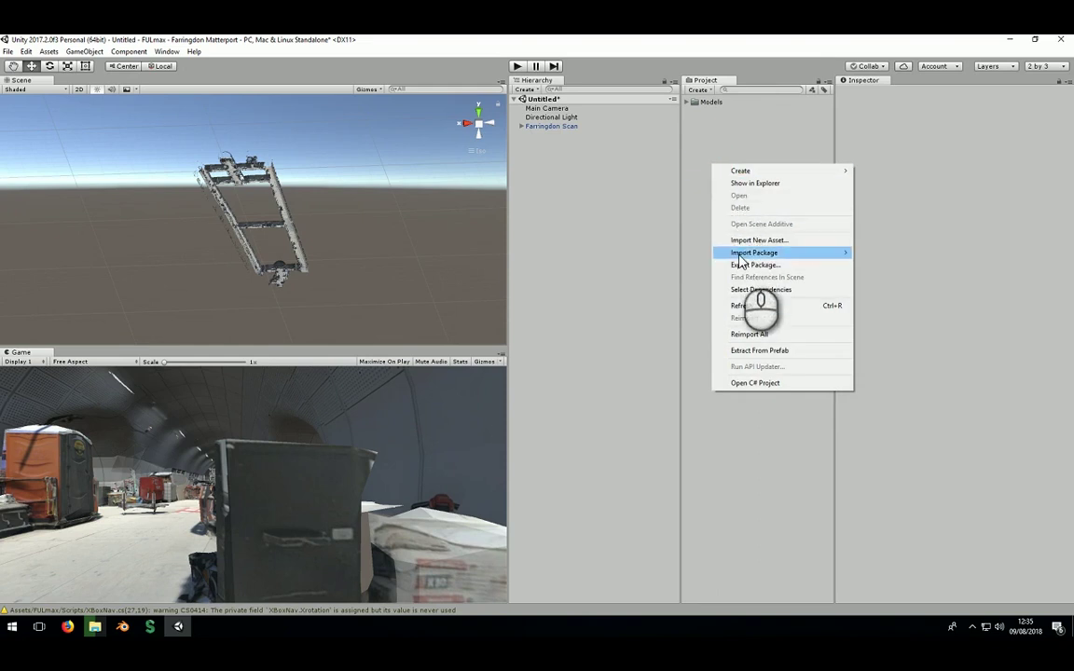
mouse_move(792, 253)
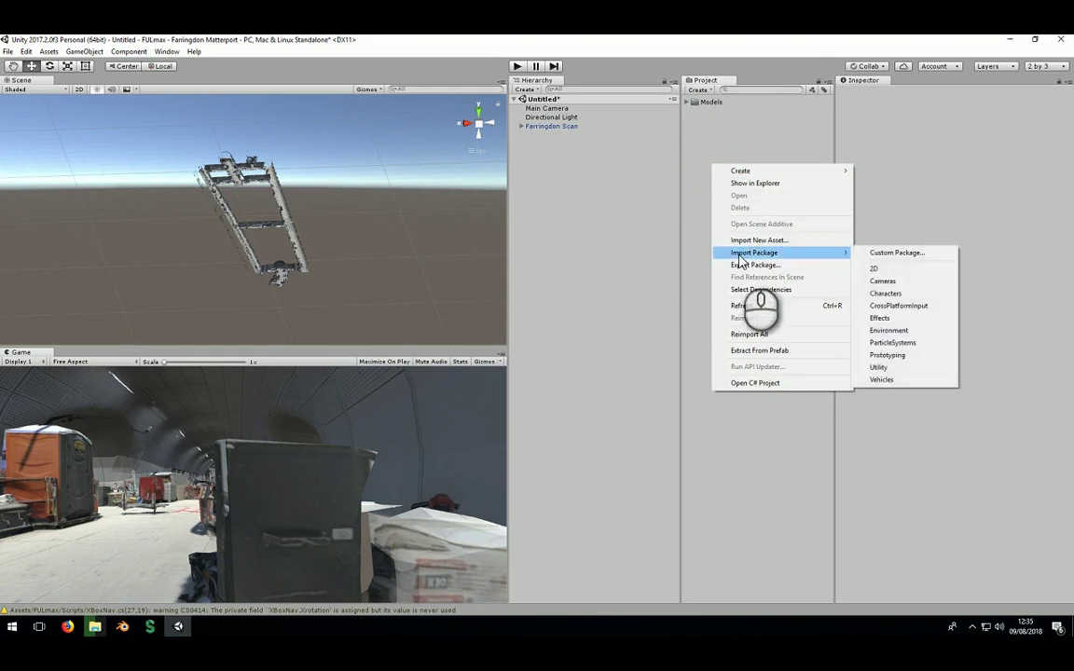
click(886, 253)
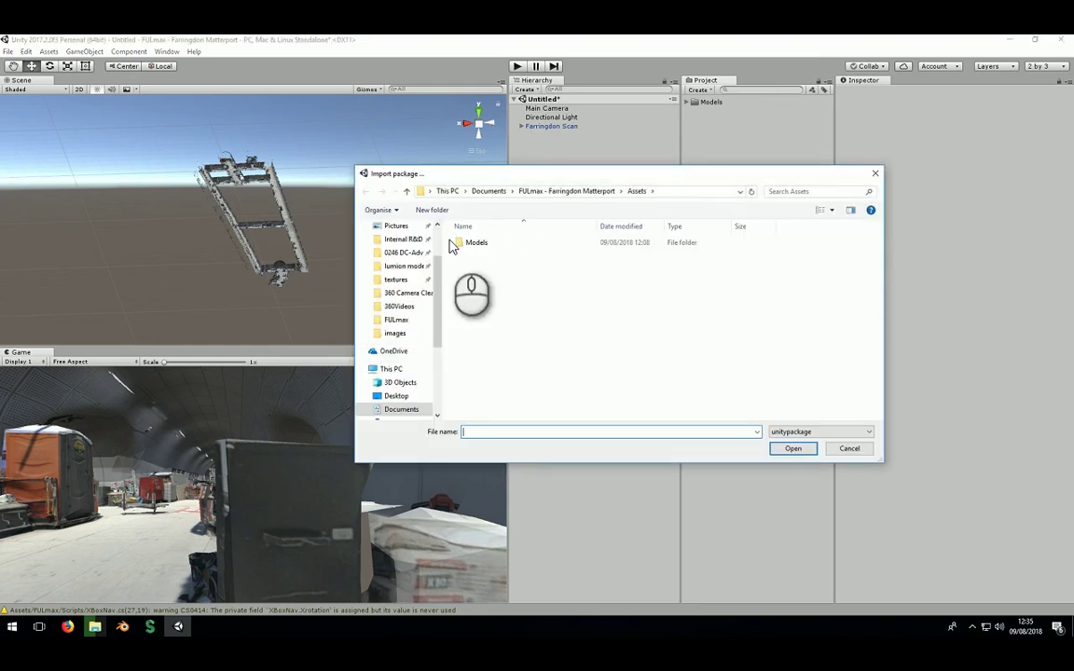
scroll(440, 343, down, 2)
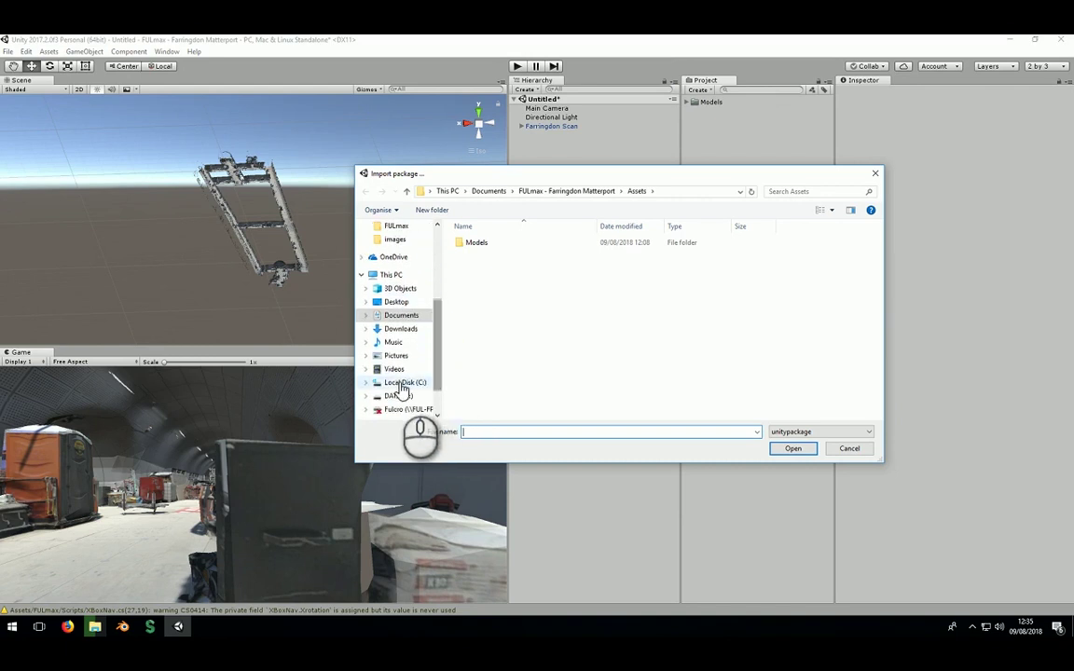
click(402, 382)
double_click(477, 254)
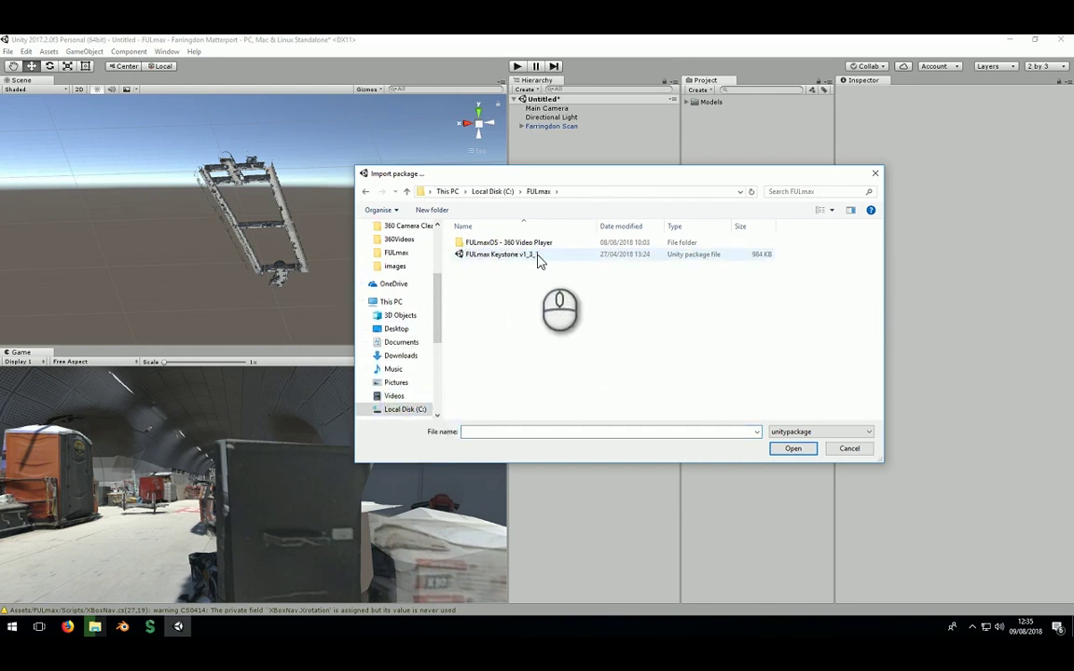
click(508, 257)
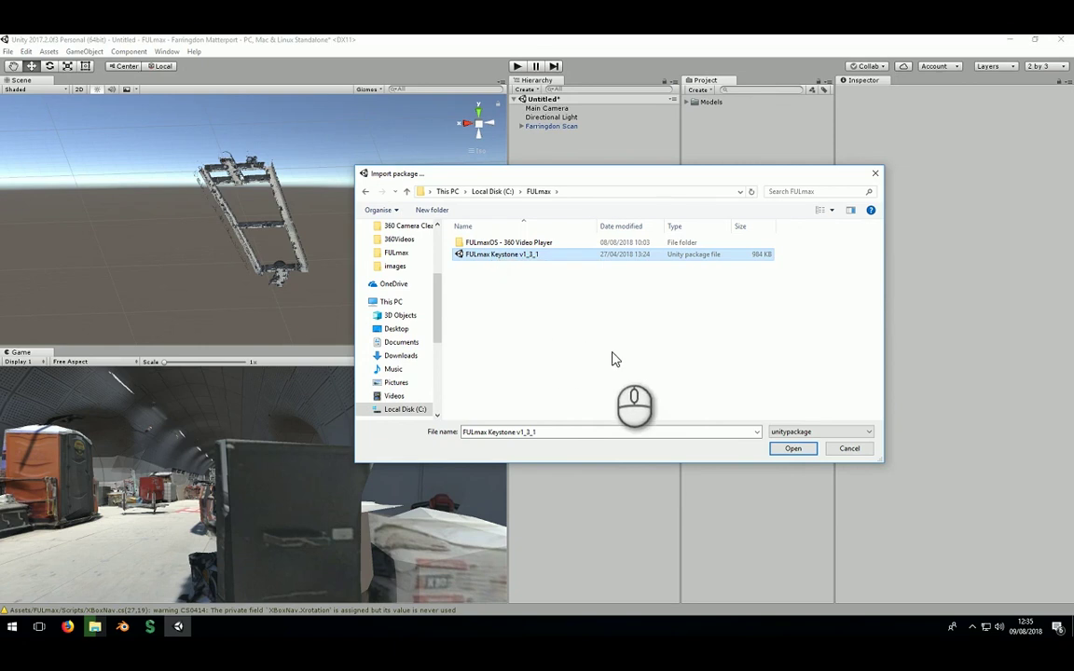
click(793, 450)
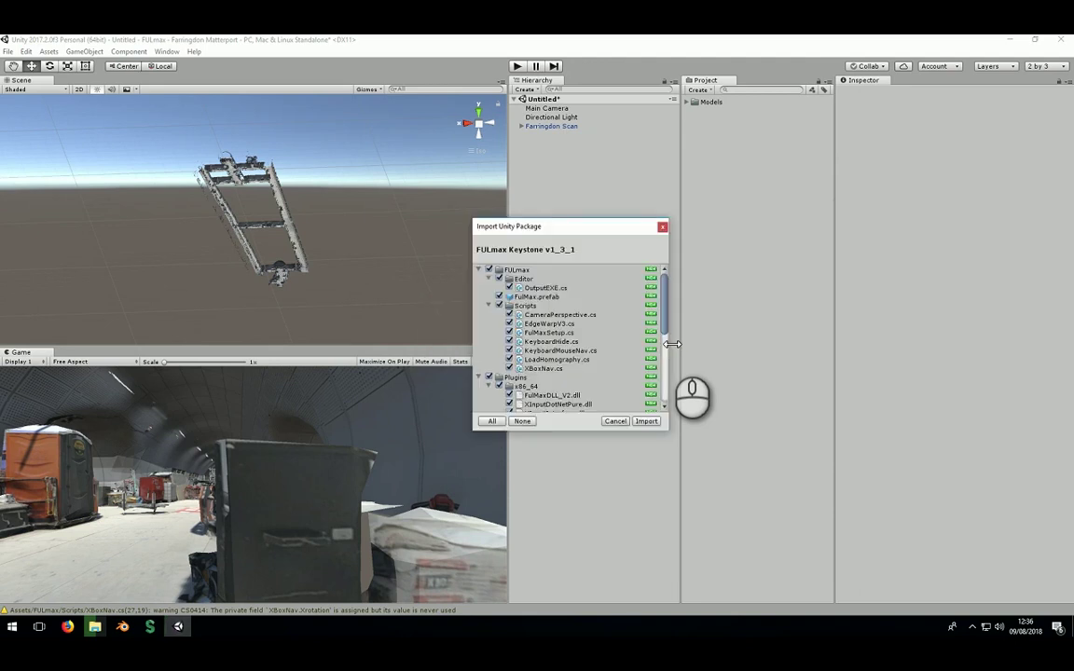
click(647, 421)
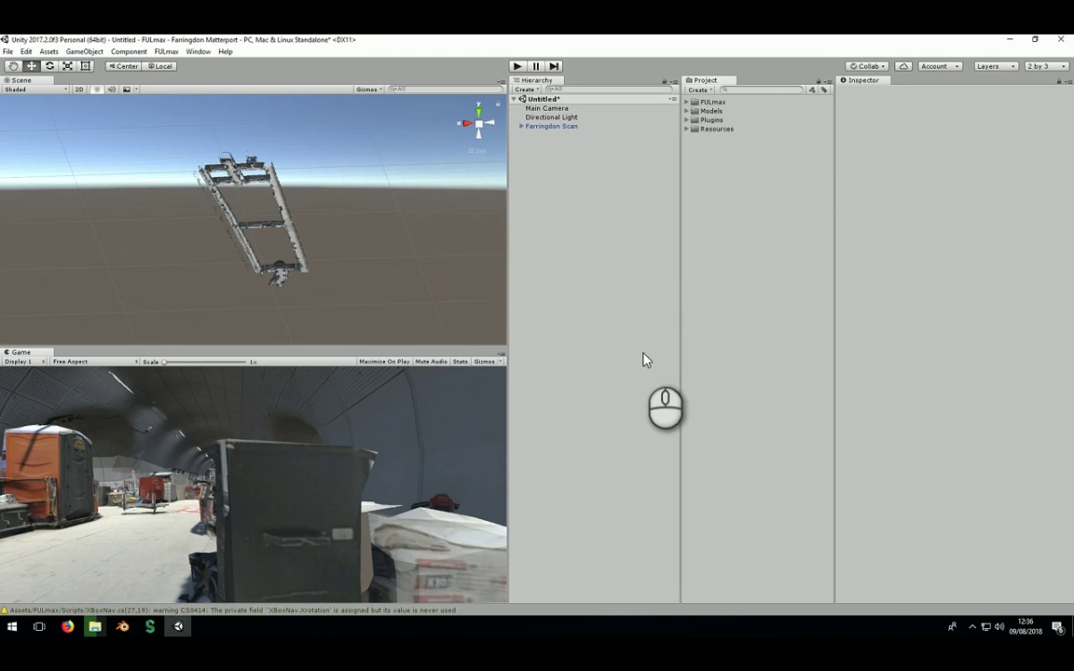
- Add the FulMax prefab from the FULmax folder to the scene hierarchy and raise it to Y position 1.6
click(687, 102)
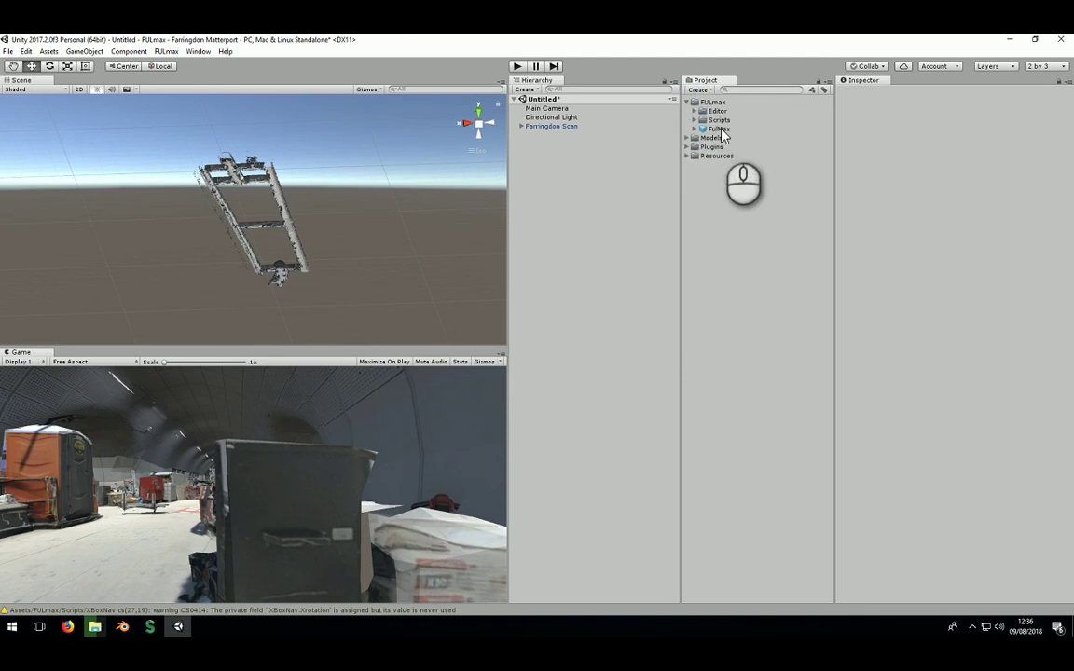
drag(719, 129, 572, 153)
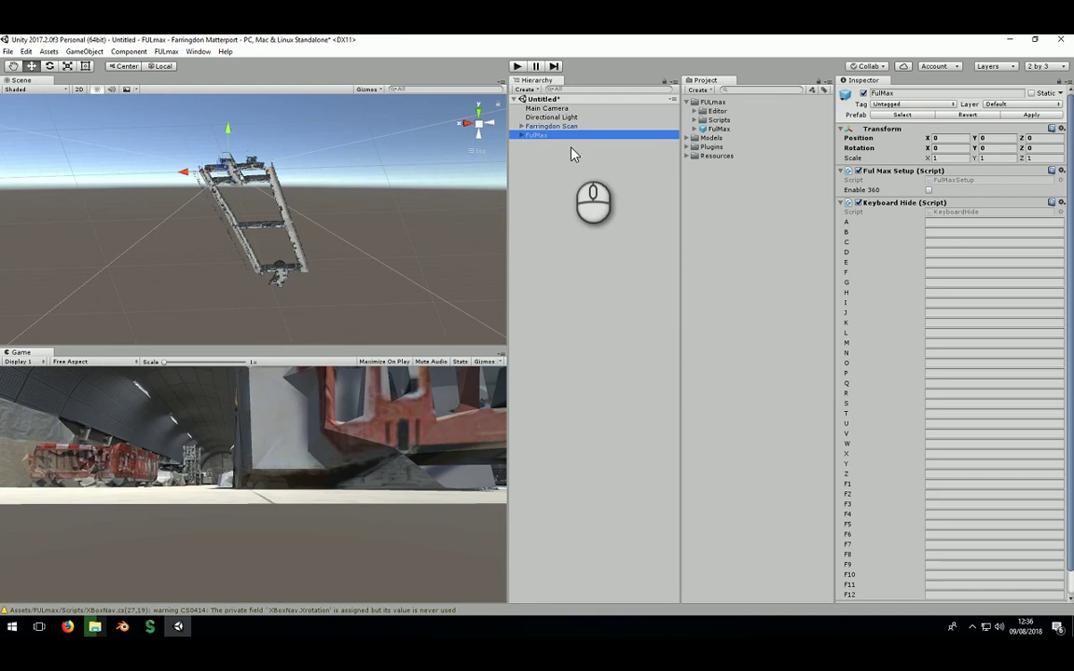
click(489, 129)
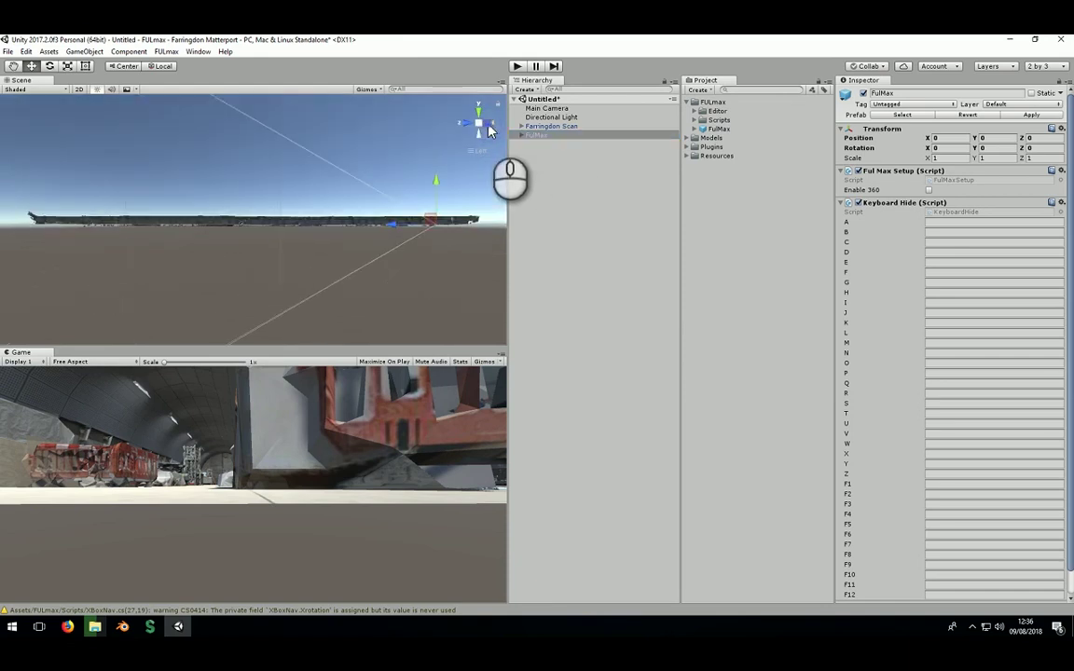
click(488, 129)
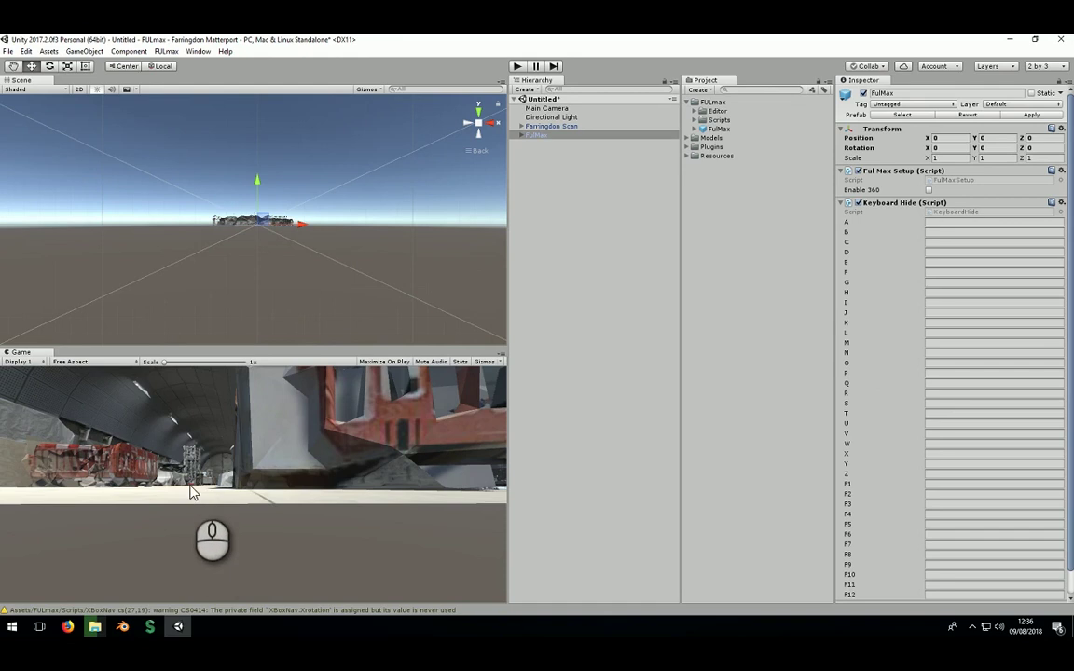
scroll(259, 224, up, 3)
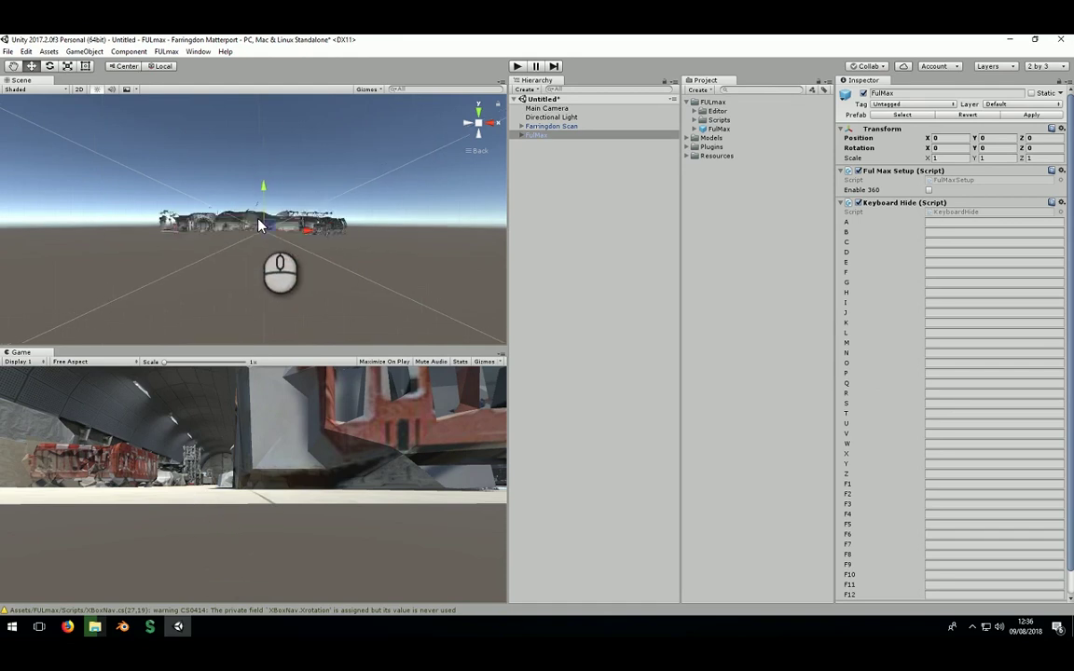
scroll(259, 223, up, 2)
scroll(247, 197, down, 4)
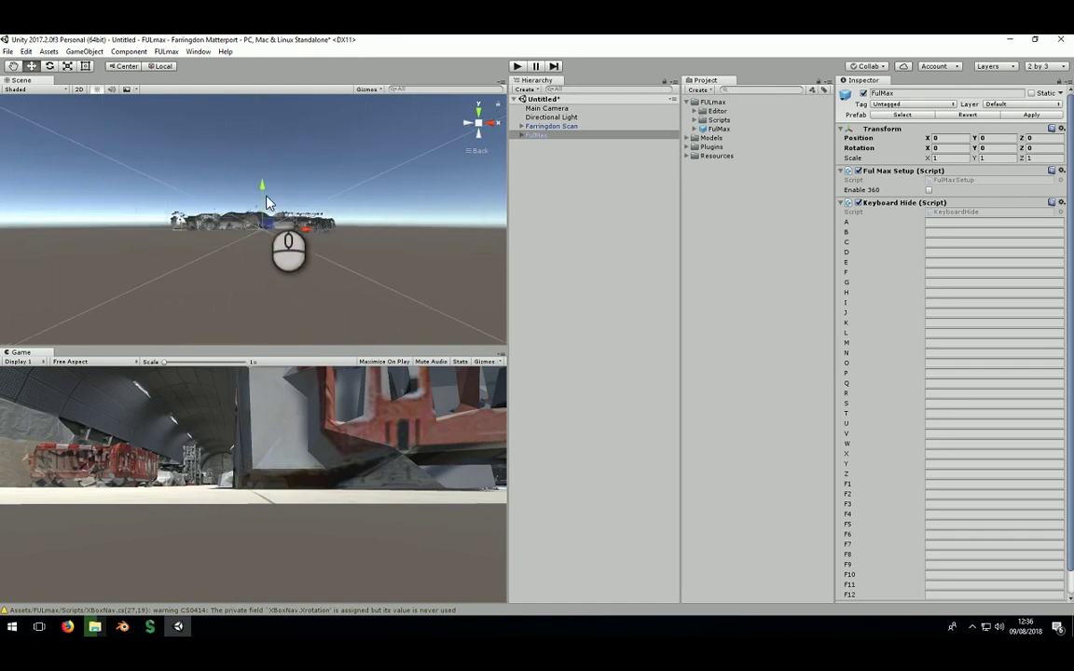
click(262, 190)
drag(263, 190, 261, 183)
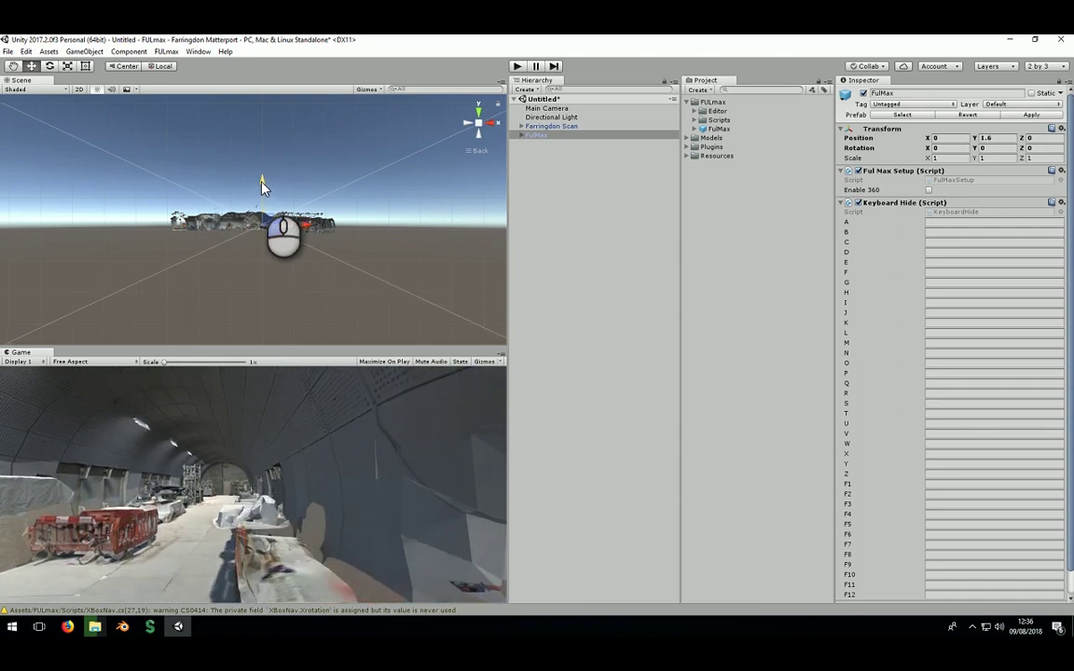
- Move FulMax horizontally within the scan to about X -2.3 and Z -5.6, and deselect it
click(310, 229)
drag(307, 223, 303, 223)
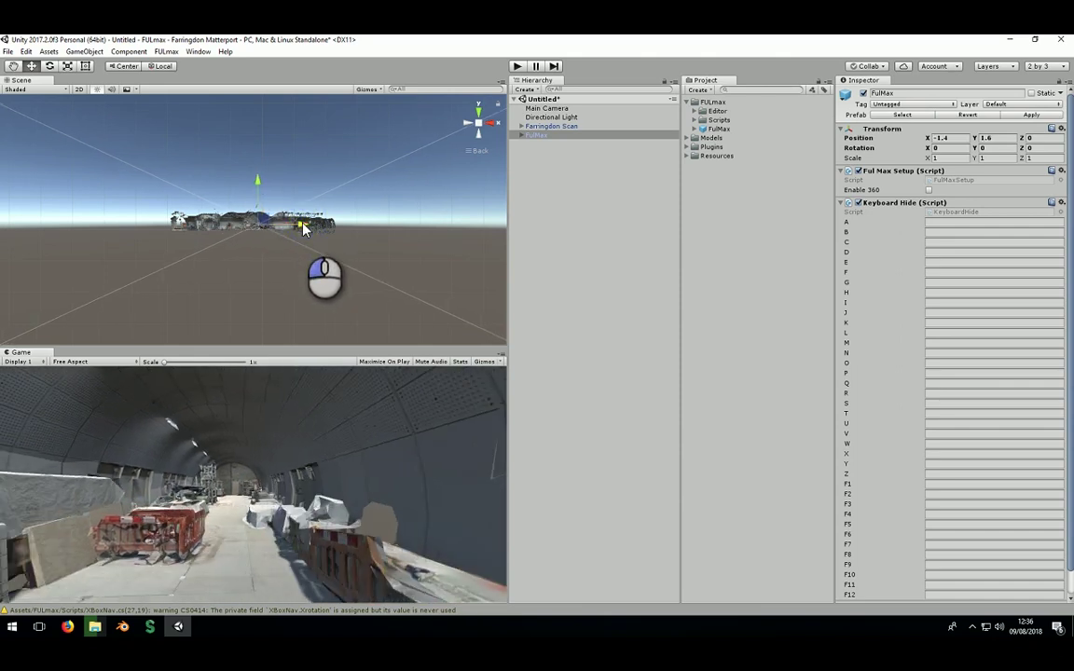
click(479, 114)
click(479, 113)
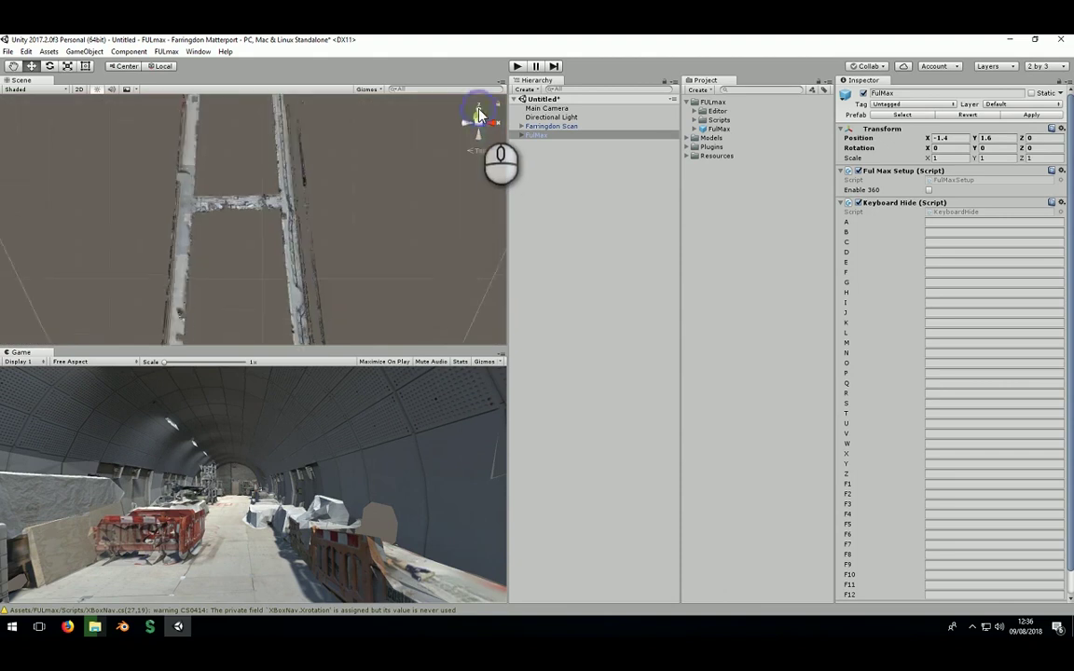
scroll(275, 138, down, 10)
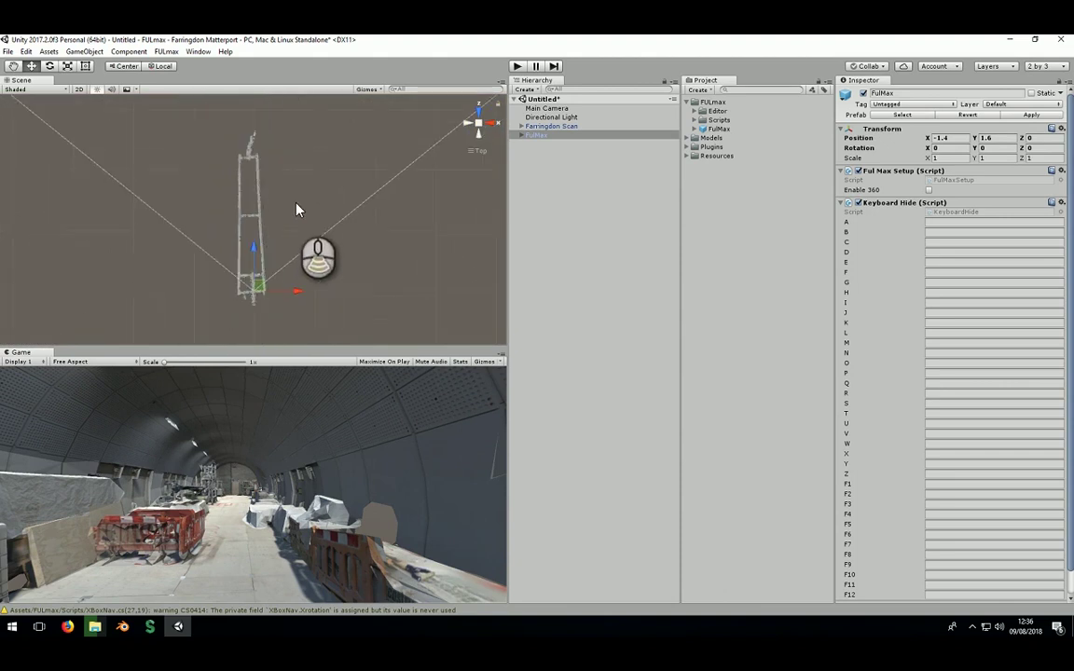
drag(260, 294, 260, 296)
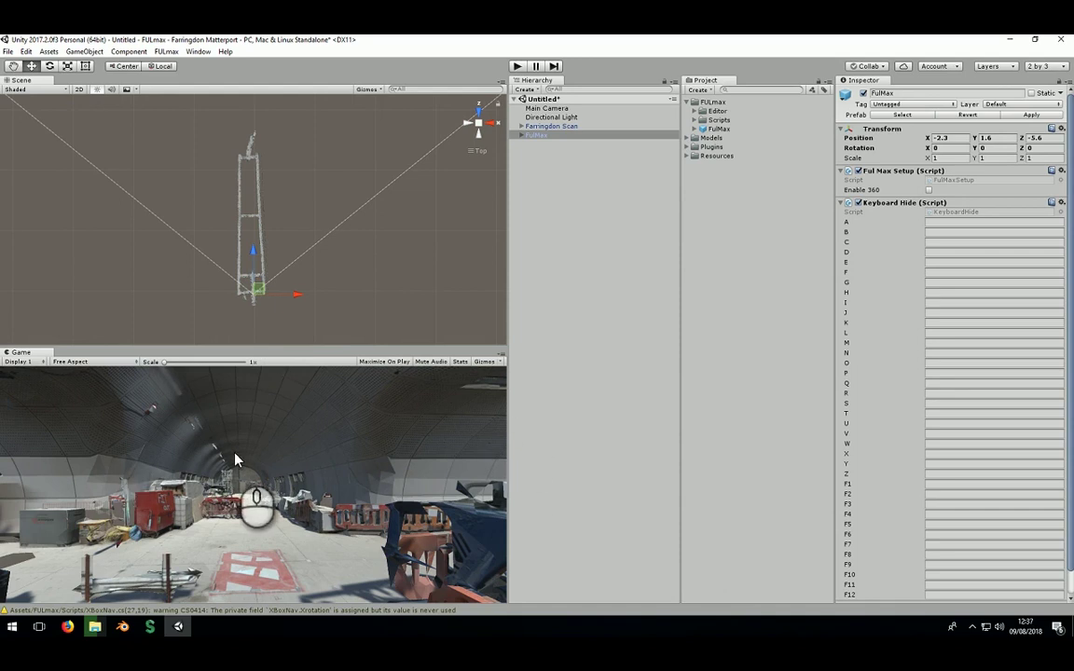
click(559, 285)
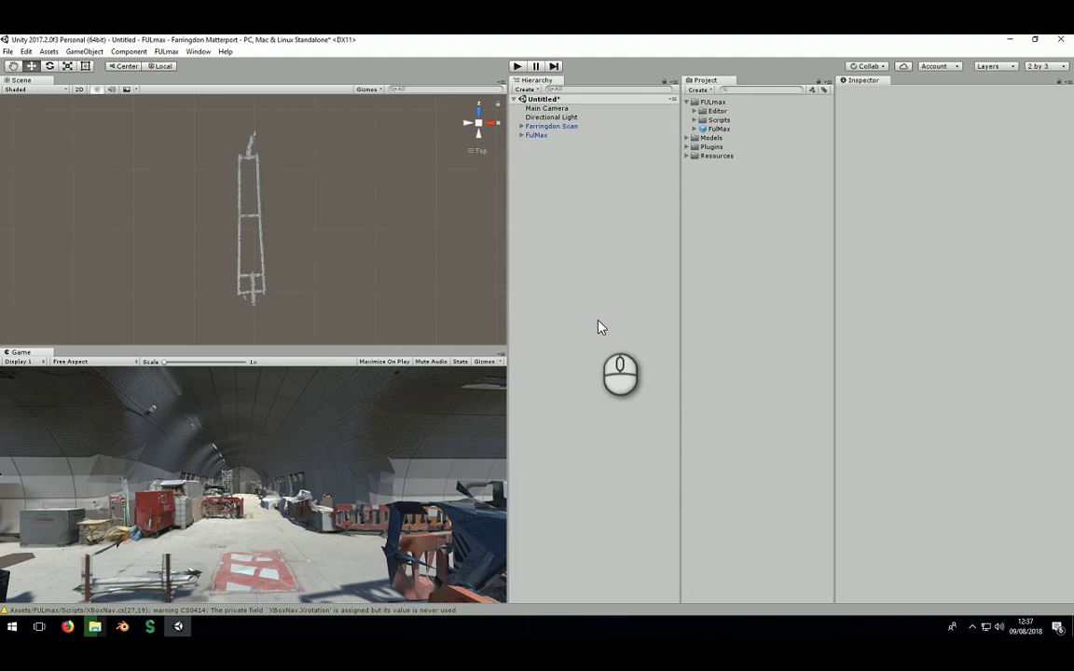
- Publish the scene to FULmax, saving it in the Assets folder as FULmax Matterort of Farringdon
click(165, 52)
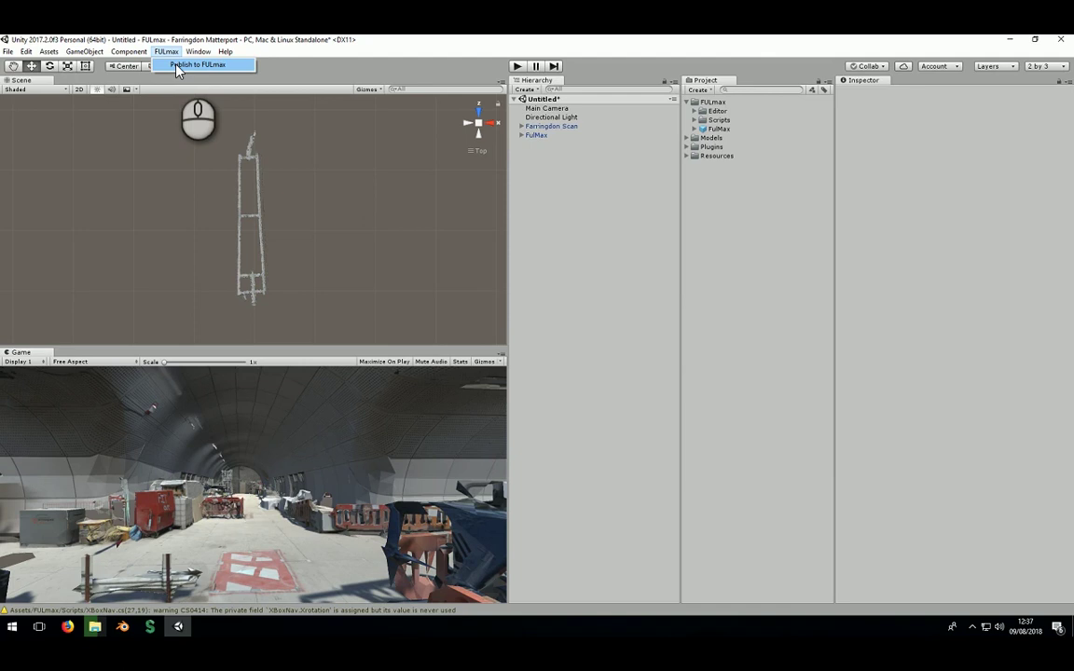
click(179, 65)
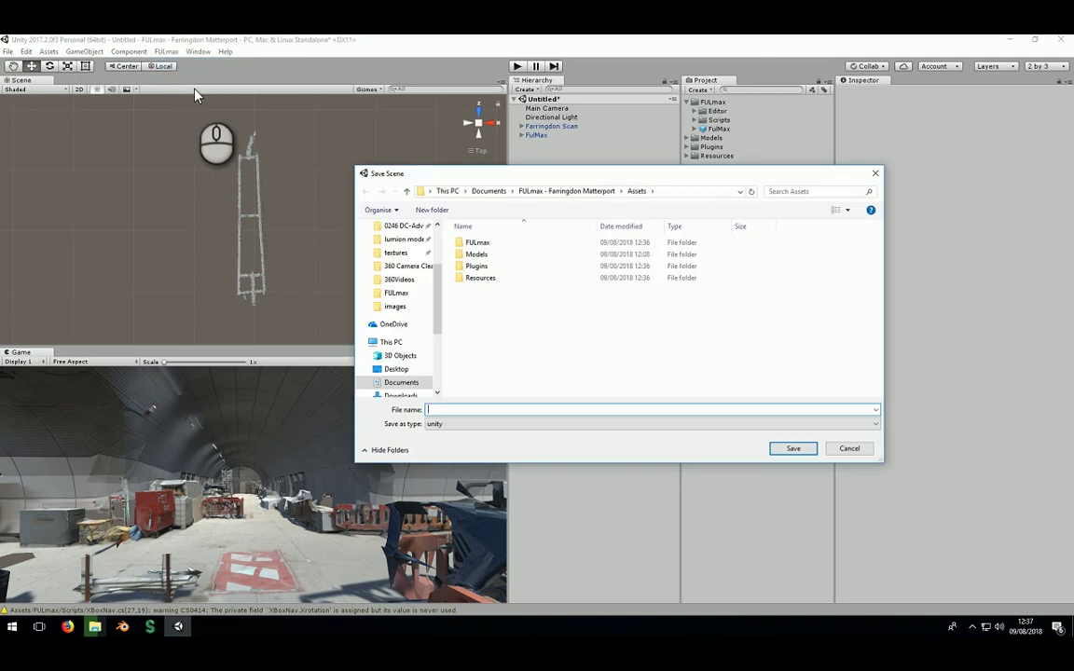
text(FUL)
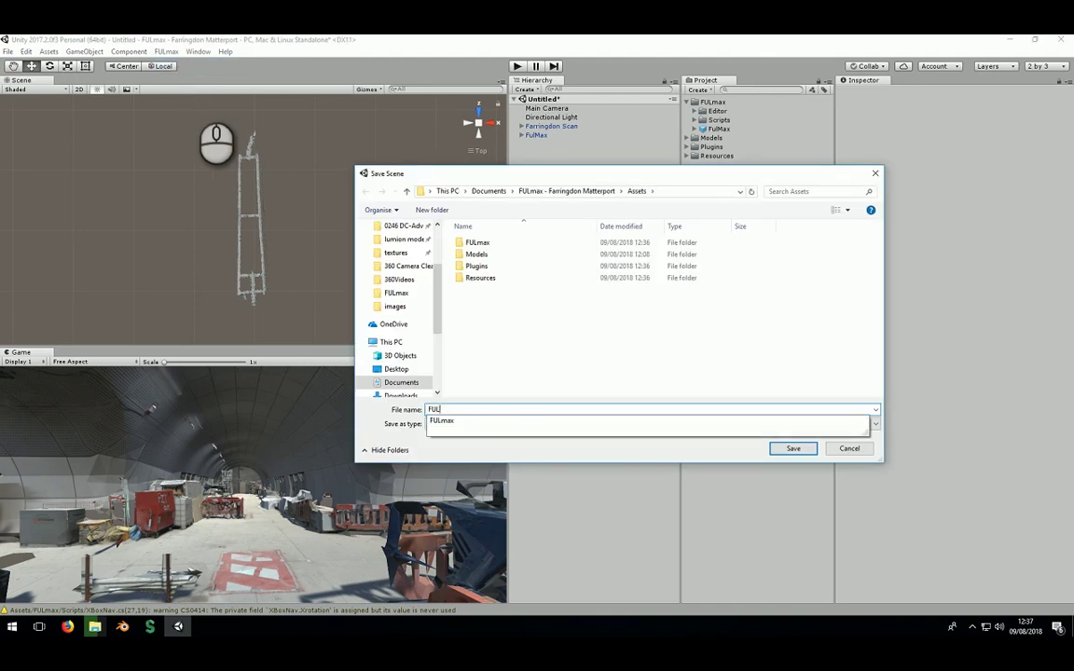
text(max Matterort of Farringdon)
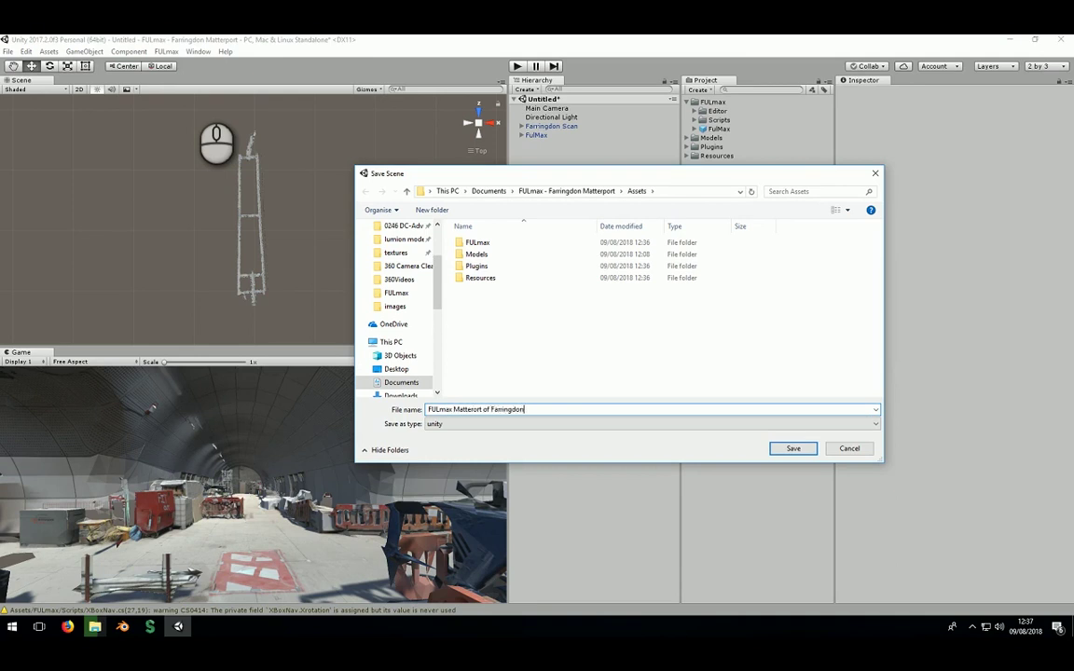
key(Return)
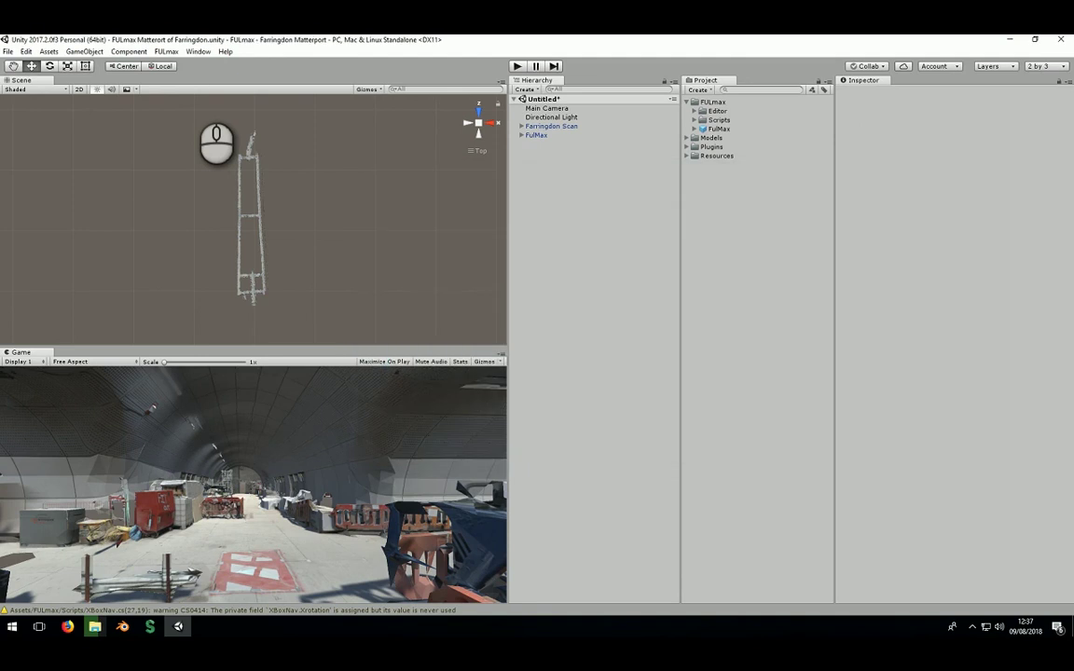
key(ctrl+b)
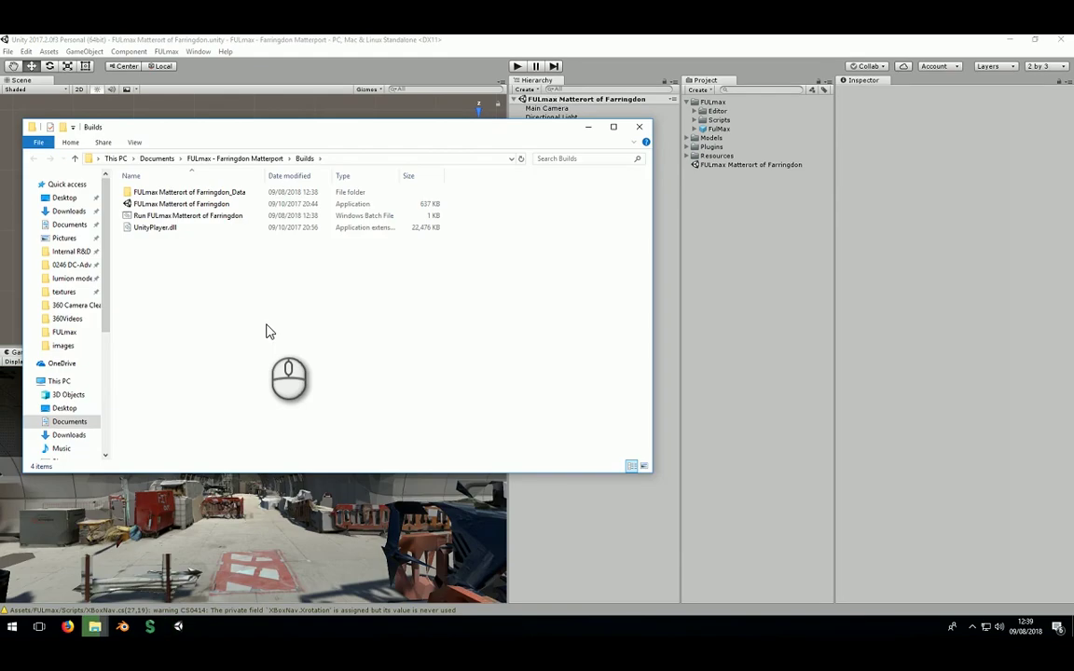
- Run the batch file Run FULmax Matterort of Farringdon at 1920 x 1080 in Ultra quality, check the multi-display view and close the player
double_click(178, 220)
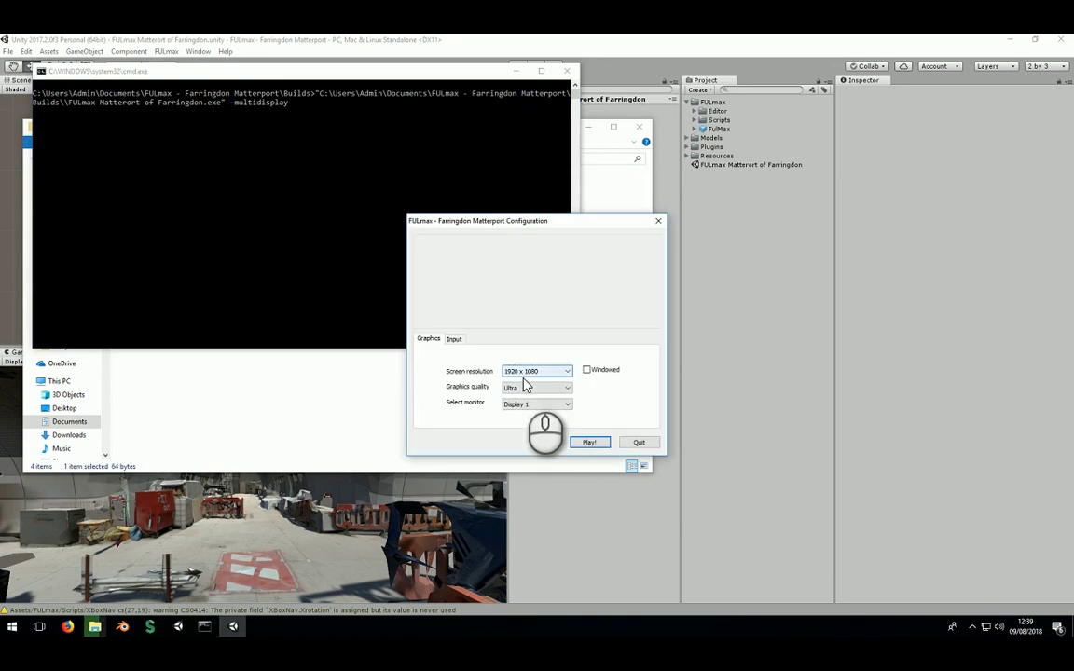
click(583, 441)
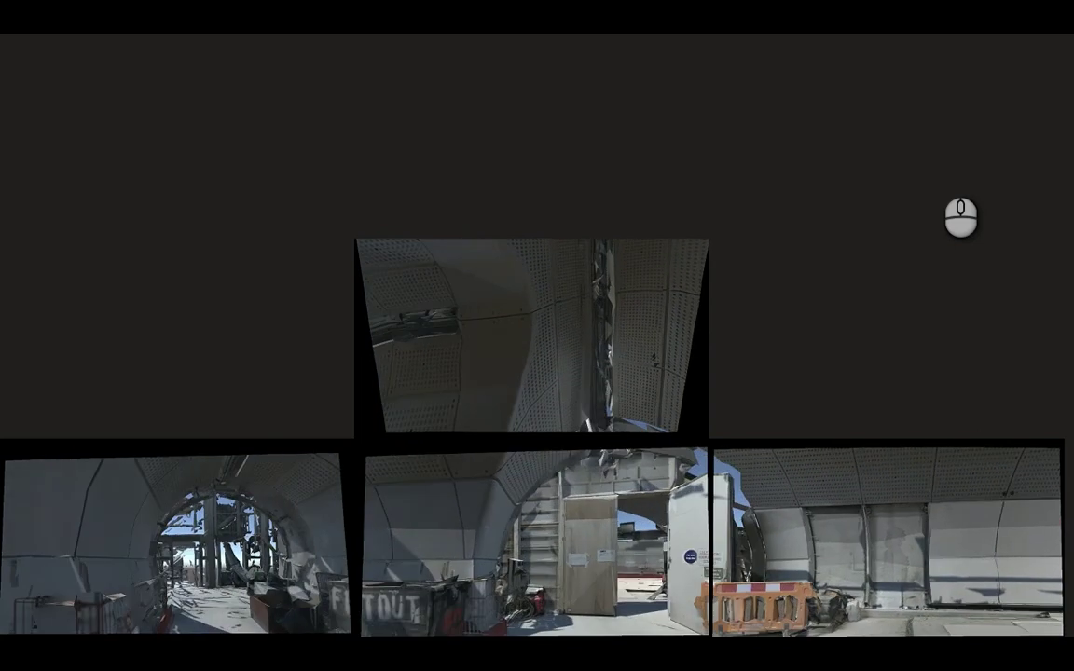
key(alt+F4)
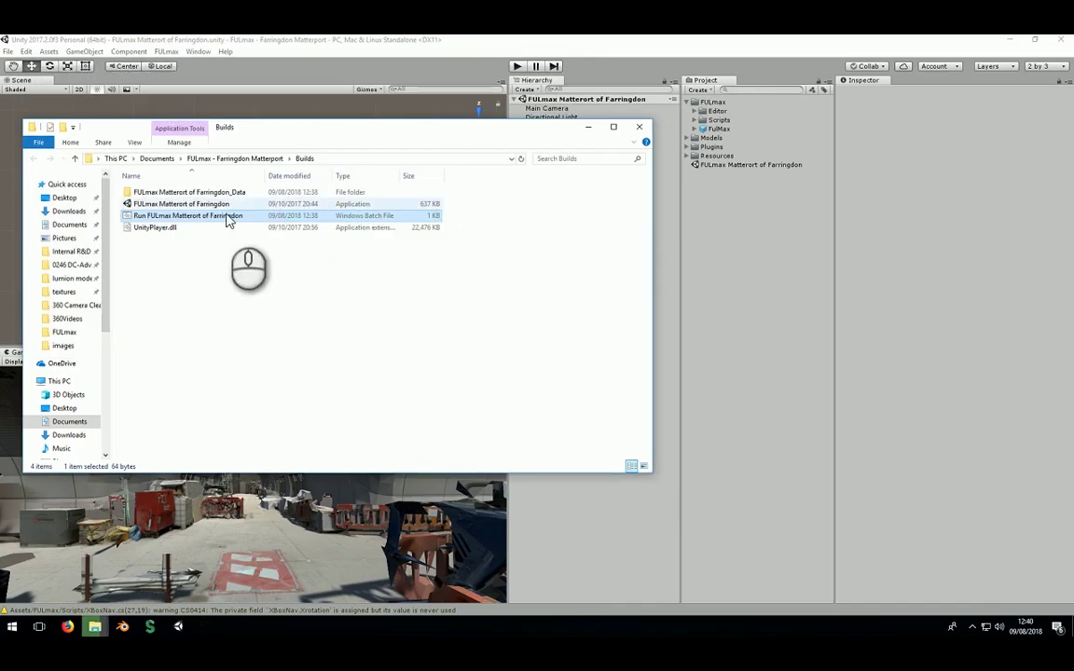
- Highlight all the build files in the Builds folder, clear the selection and return to the Unity editor
click(223, 272)
drag(222, 271, 152, 212)
drag(140, 196, 145, 203)
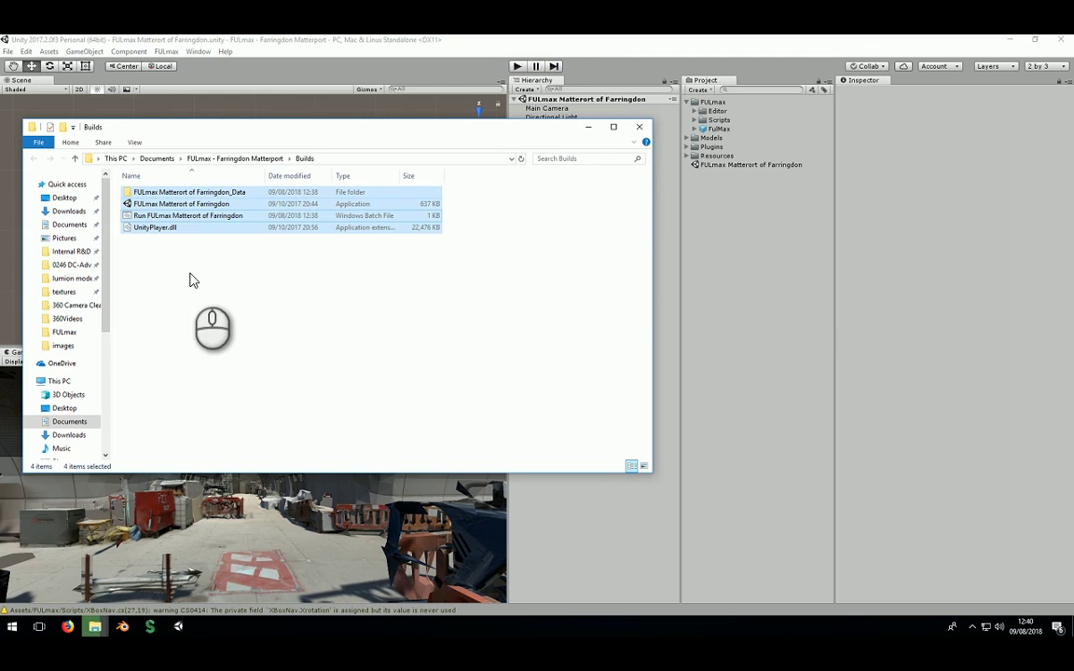
click(192, 278)
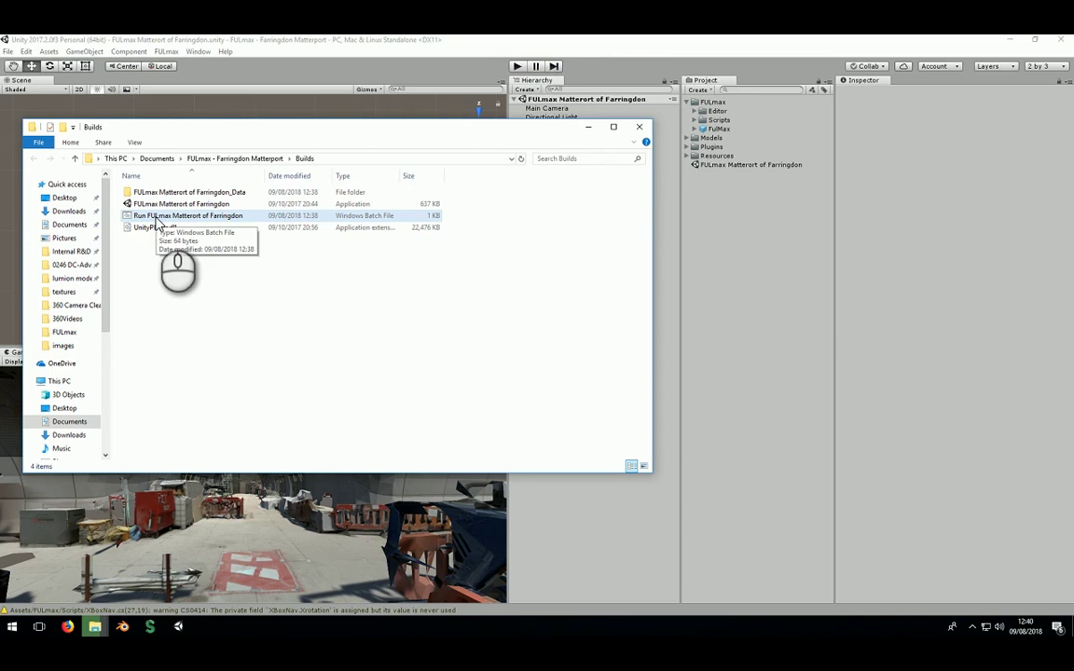
click(579, 528)
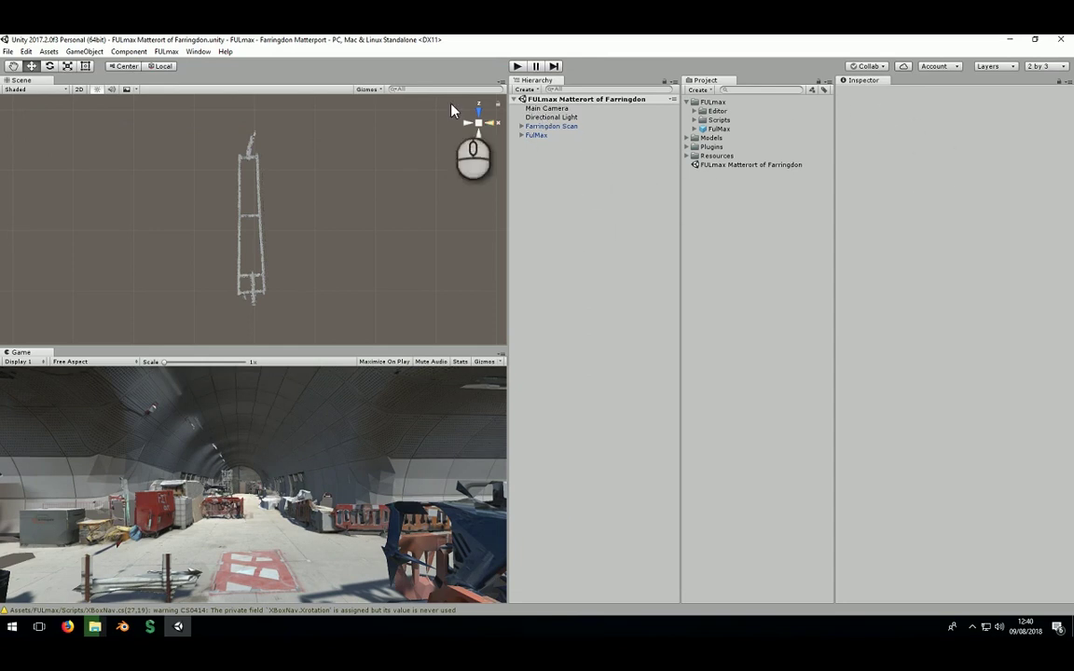
- Open the Lighting settings and dock them beside the Inspector
click(197, 51)
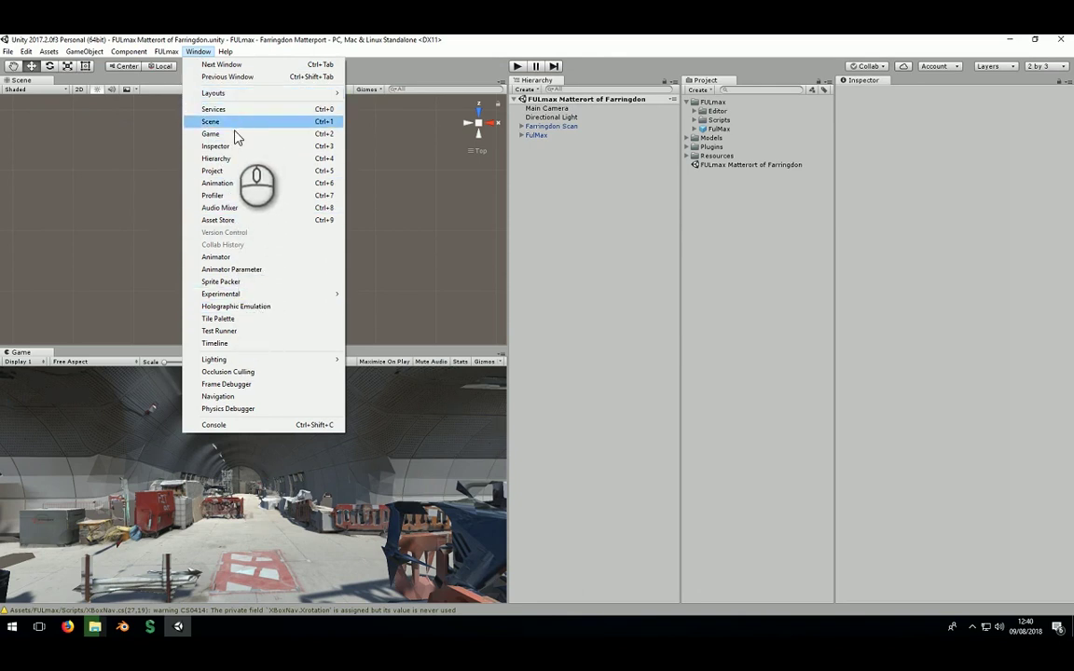
mouse_move(317, 359)
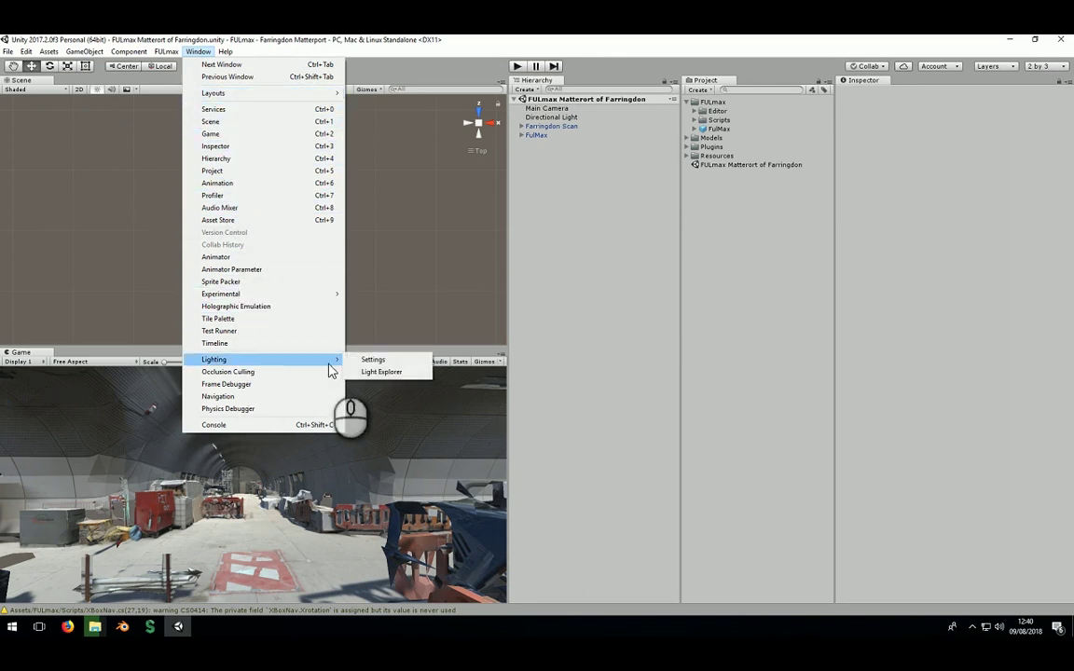
click(373, 360)
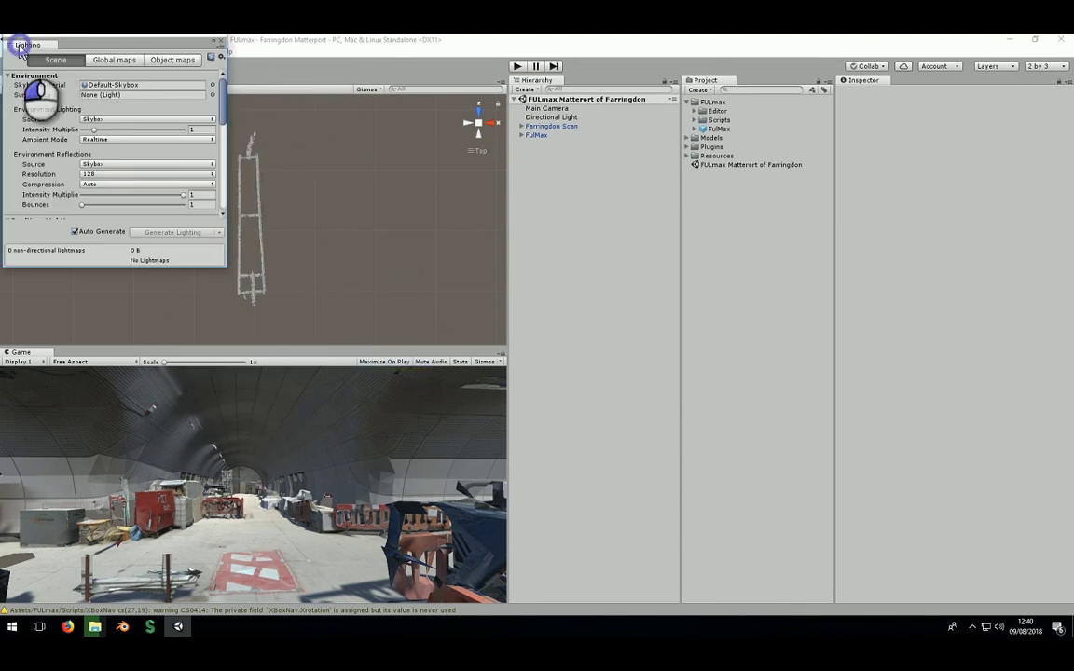
click(63, 63)
drag(62, 63, 903, 88)
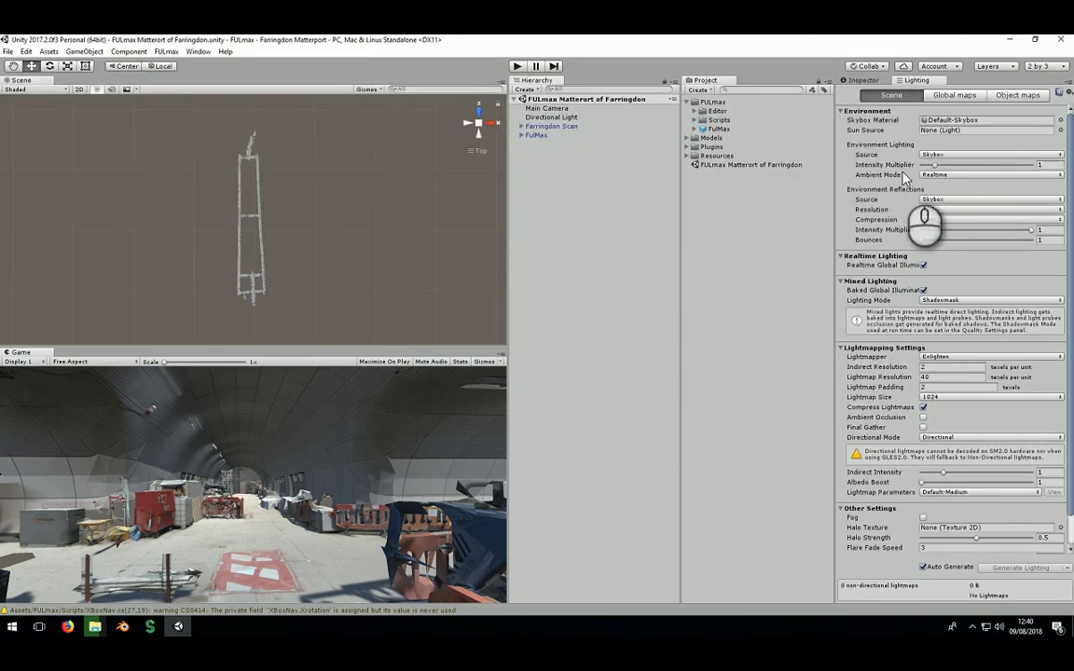
- Set the Environment Lighting source to Color and its ambient color to pure white (FFFFFF)
mouse_move(903, 177)
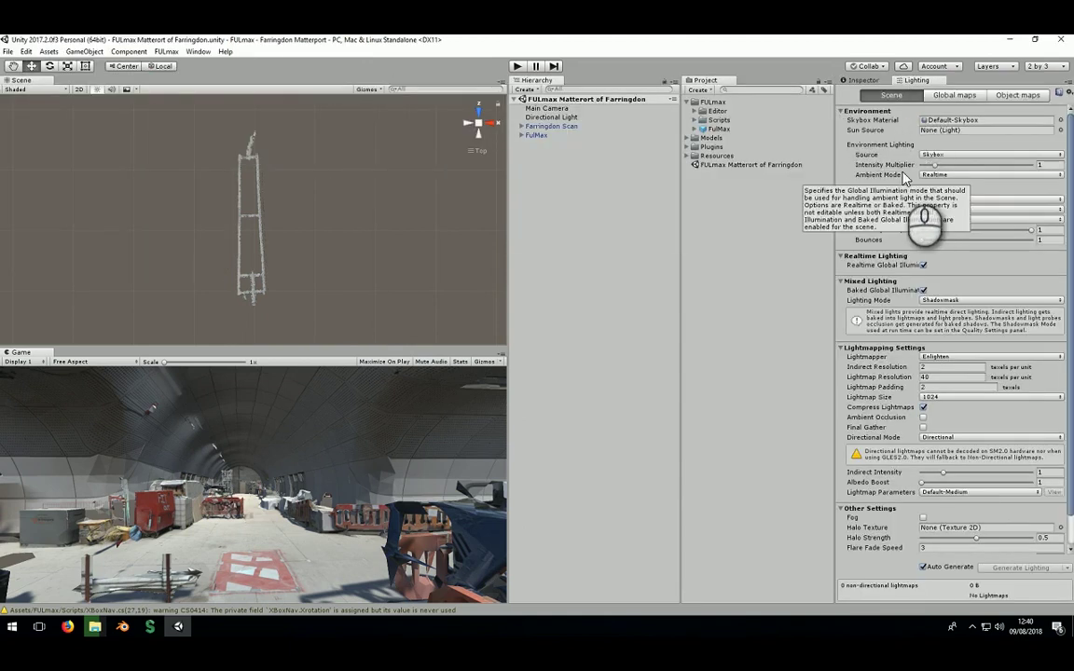
click(953, 156)
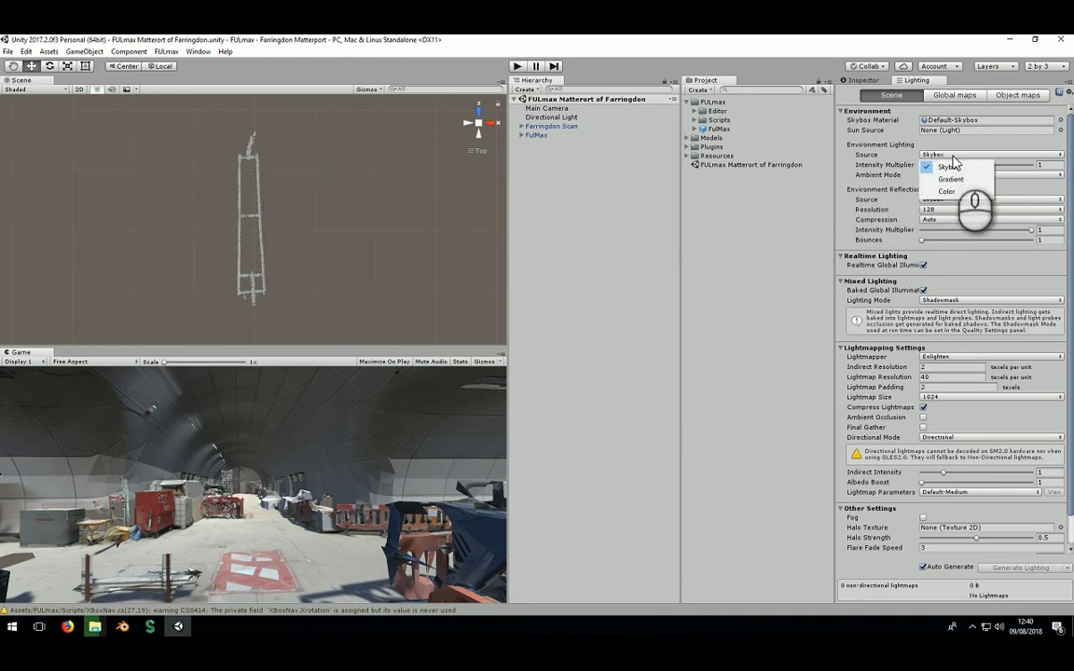
click(948, 192)
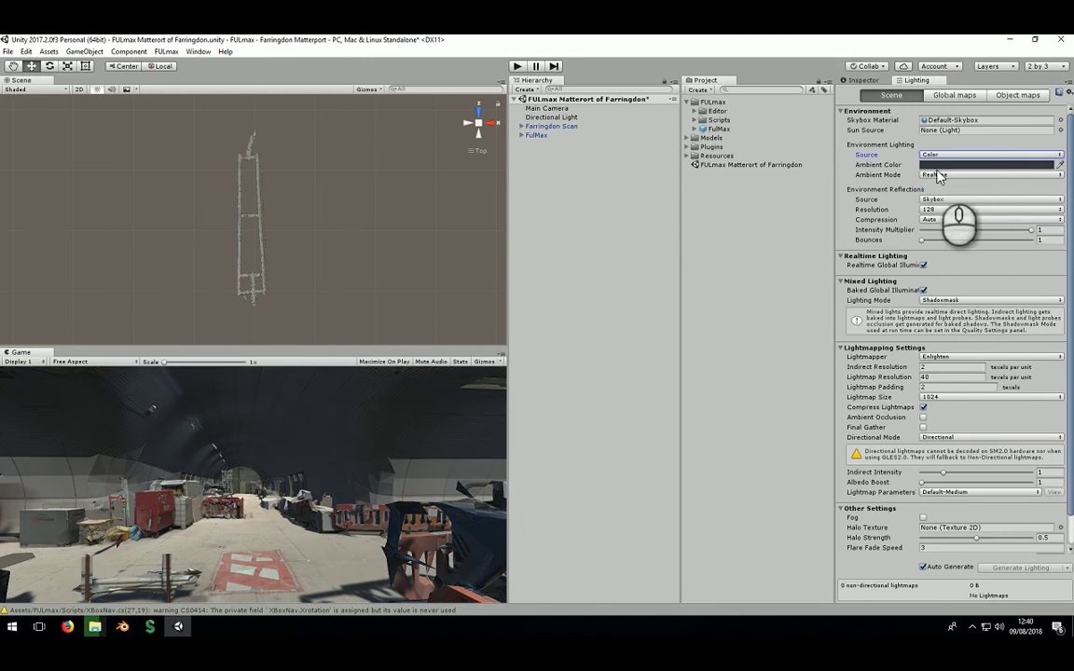
click(932, 165)
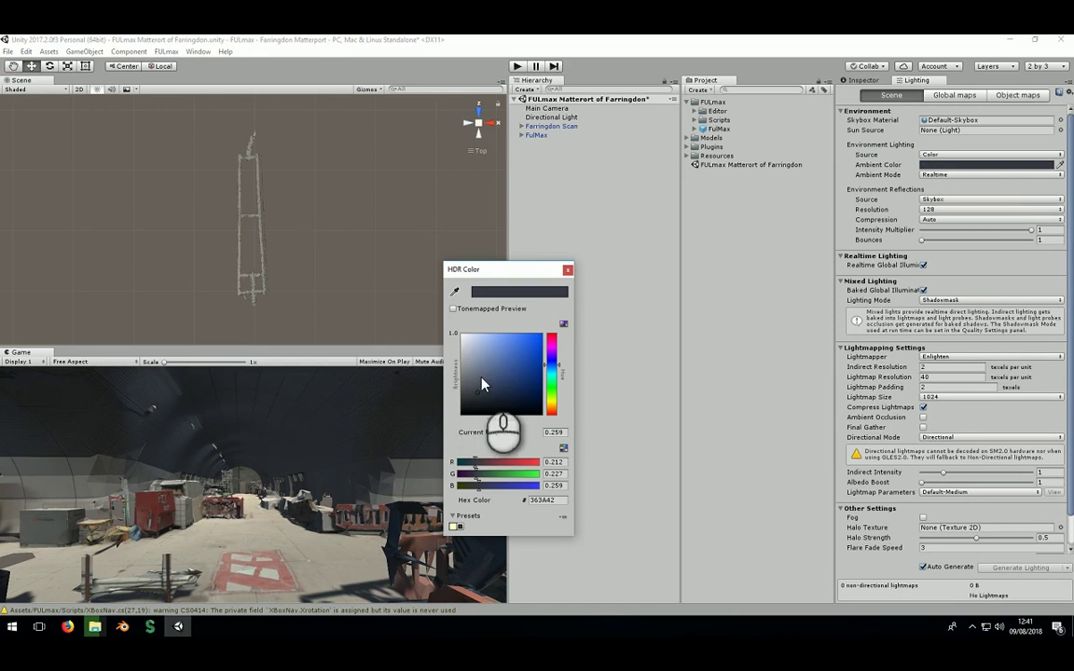
drag(479, 377, 459, 335)
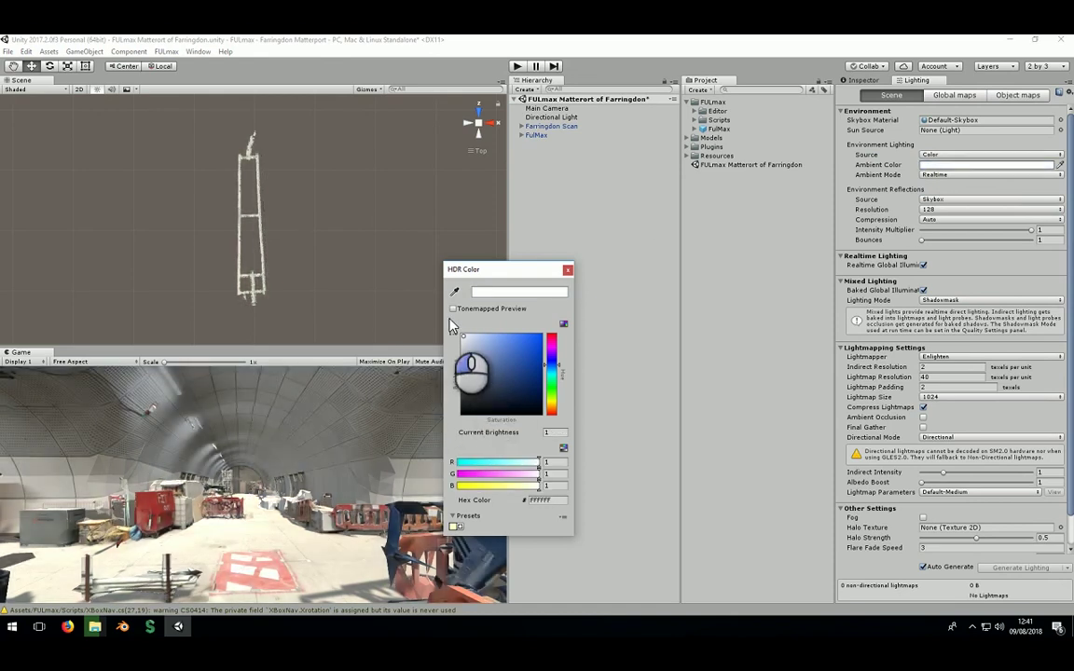
click(566, 272)
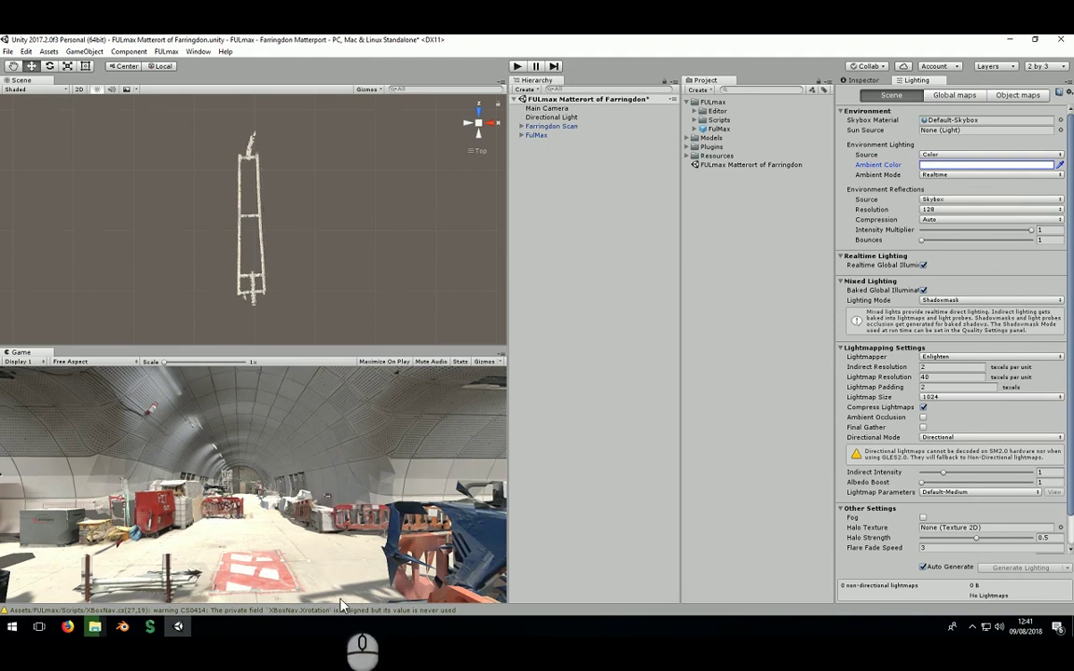
- Delete the Directional Light from the scene, restoring it once to compare the lighting before removing it for good
click(550, 118)
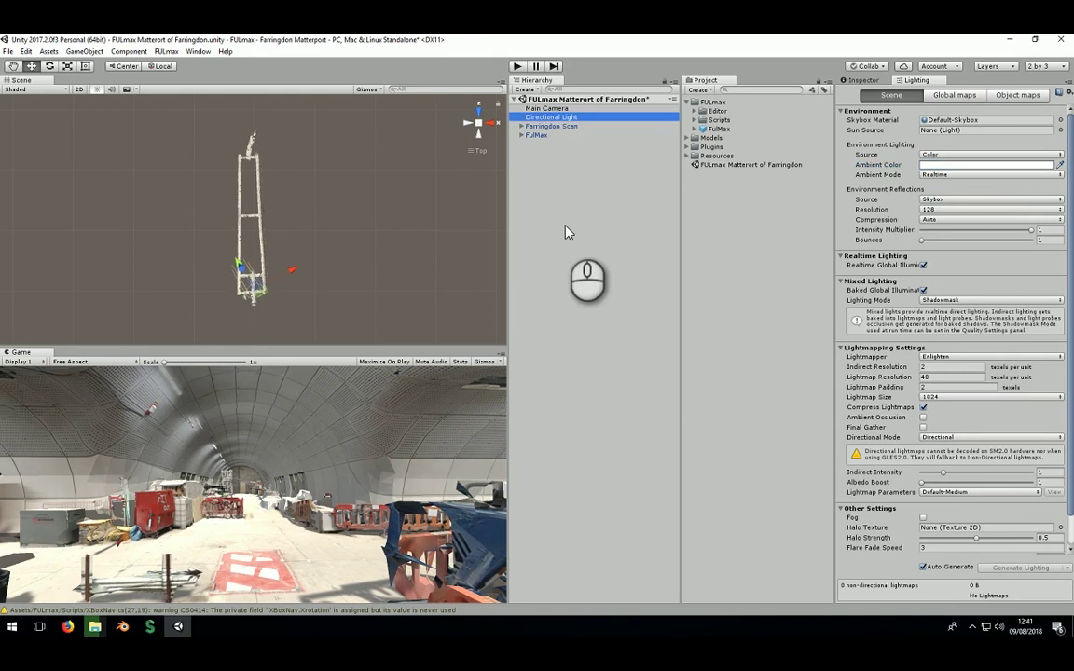
key(Delete)
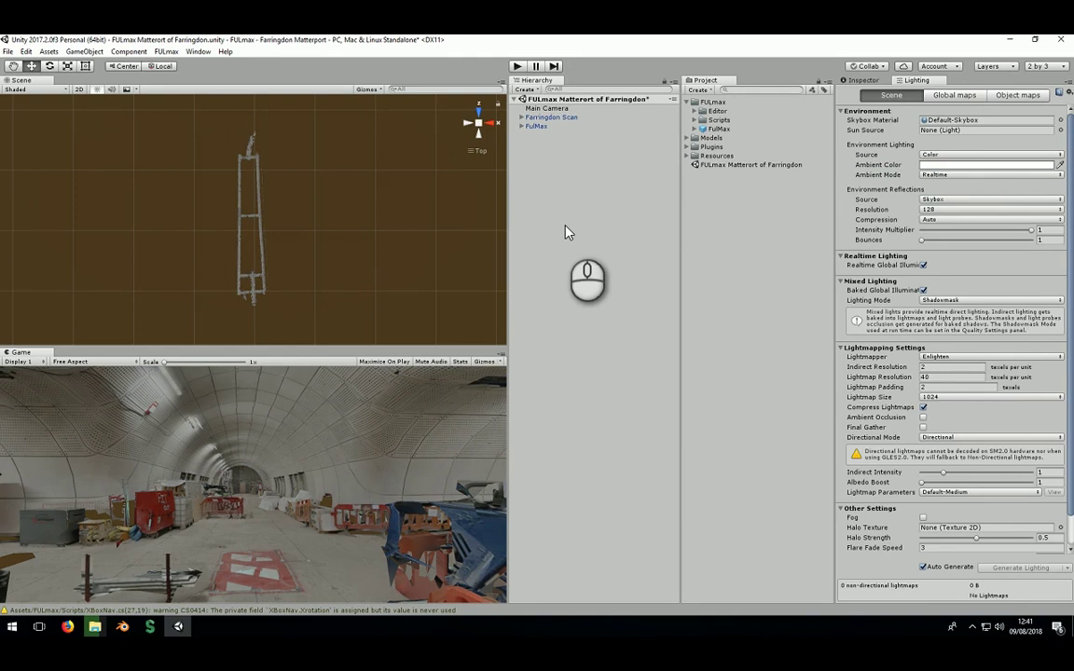
key(ctrl+z)
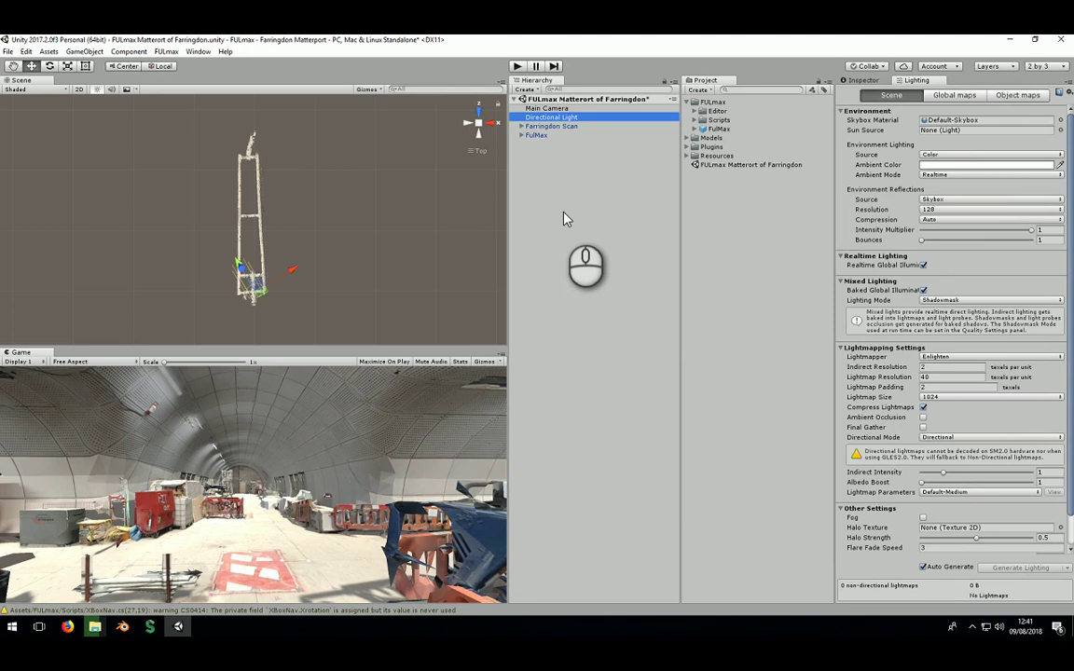
key(Delete)
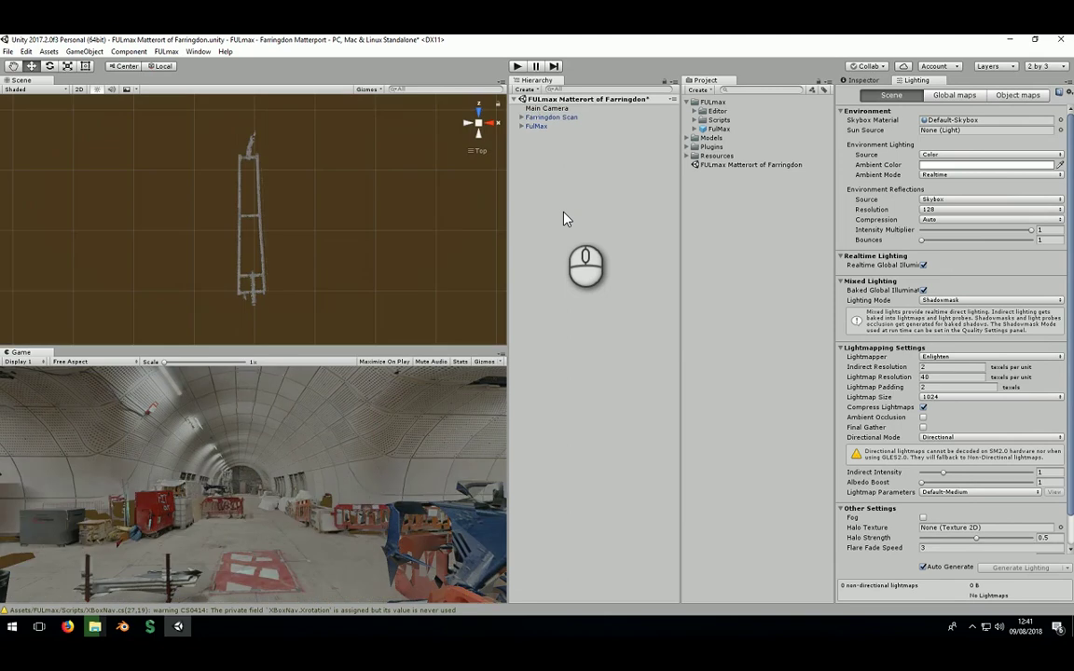
- Publish the relit Farringdon scene to FULmax again
click(165, 52)
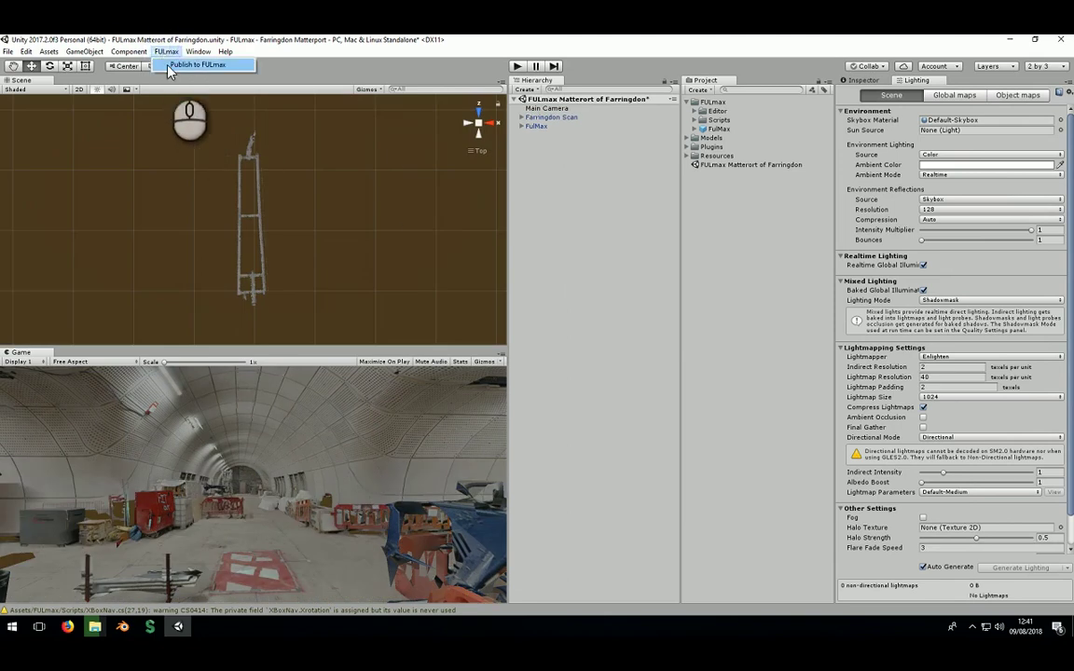
click(168, 65)
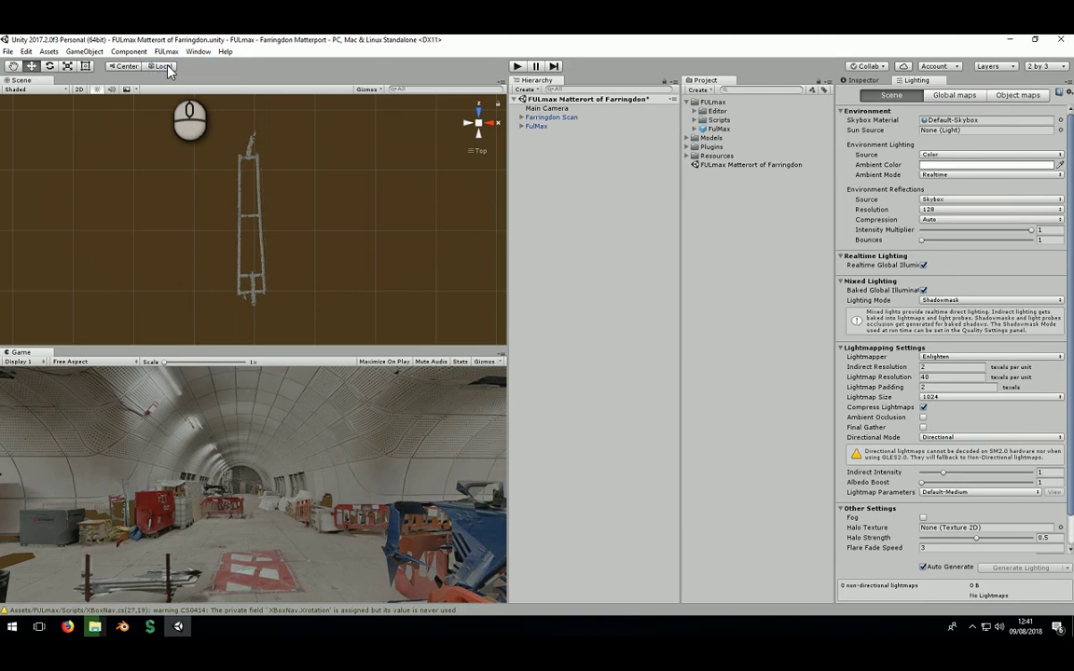